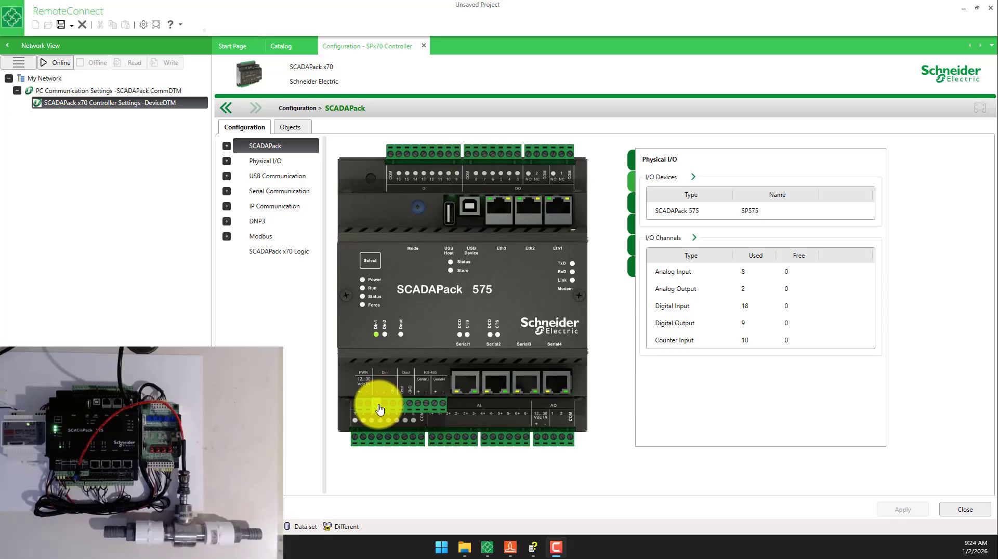
- Set the Din1 and Din2 channels of the local physical I/O to 10 kHz Turbine Counter and apply the change
mouse_move(380, 410)
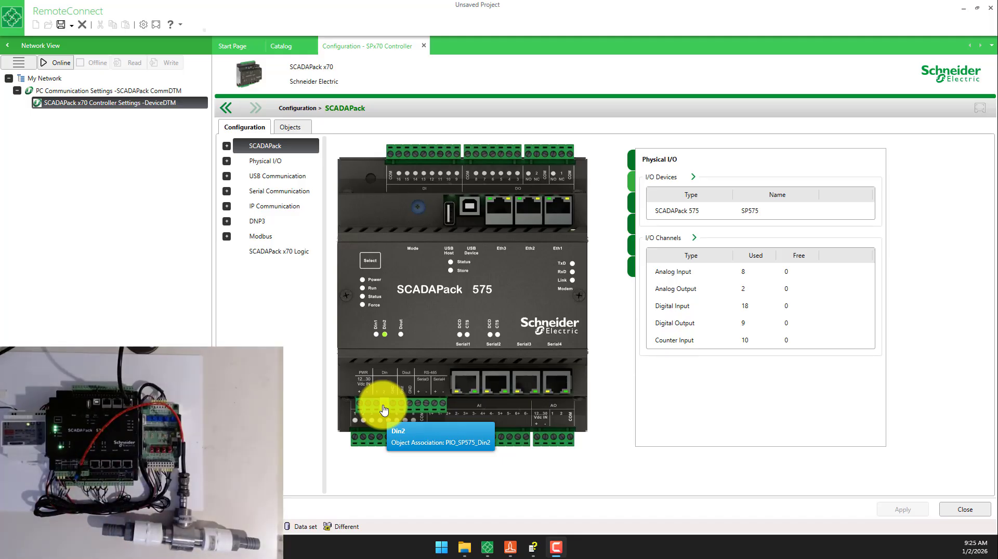
left_click(227, 161)
left_click(271, 162)
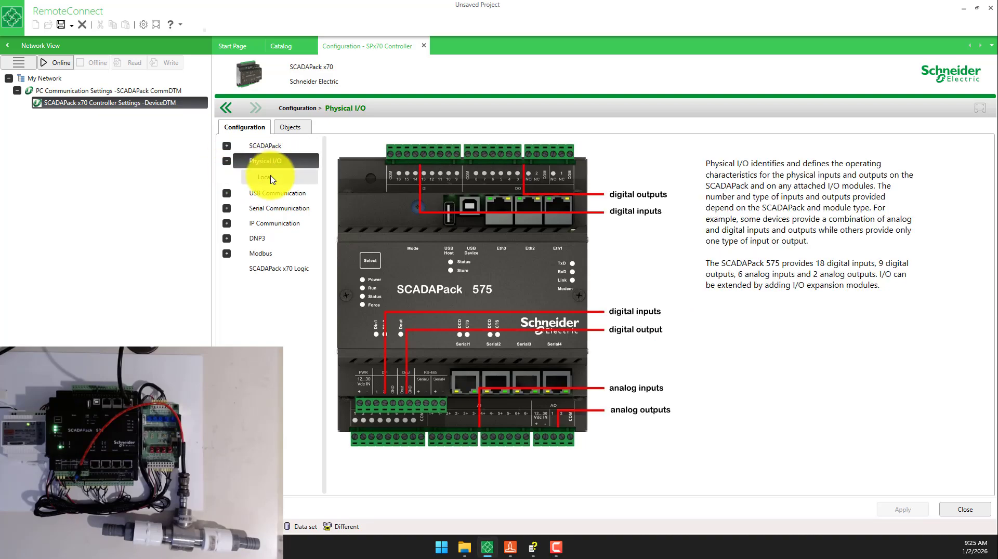
left_click(271, 178)
scroll(860, 395, "down", 10)
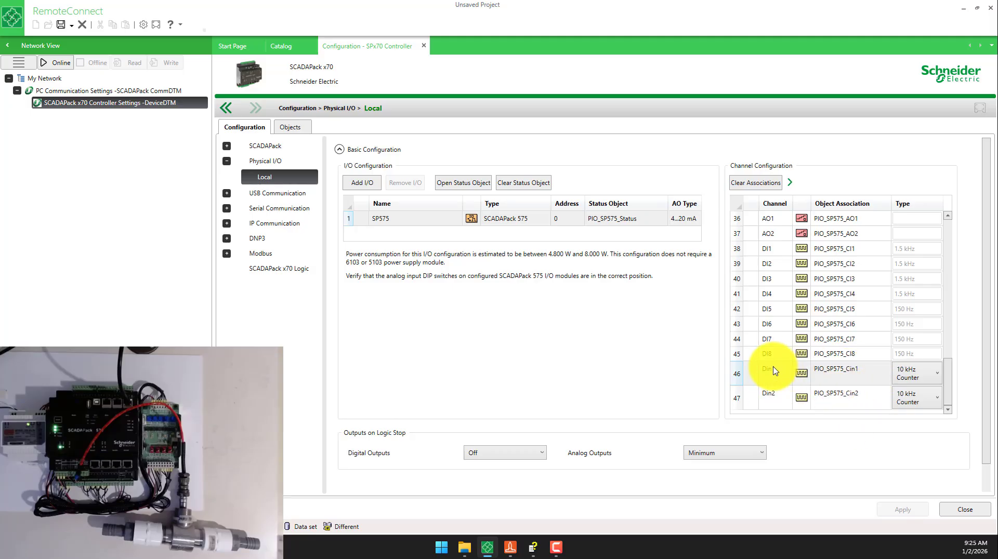
left_click(913, 373)
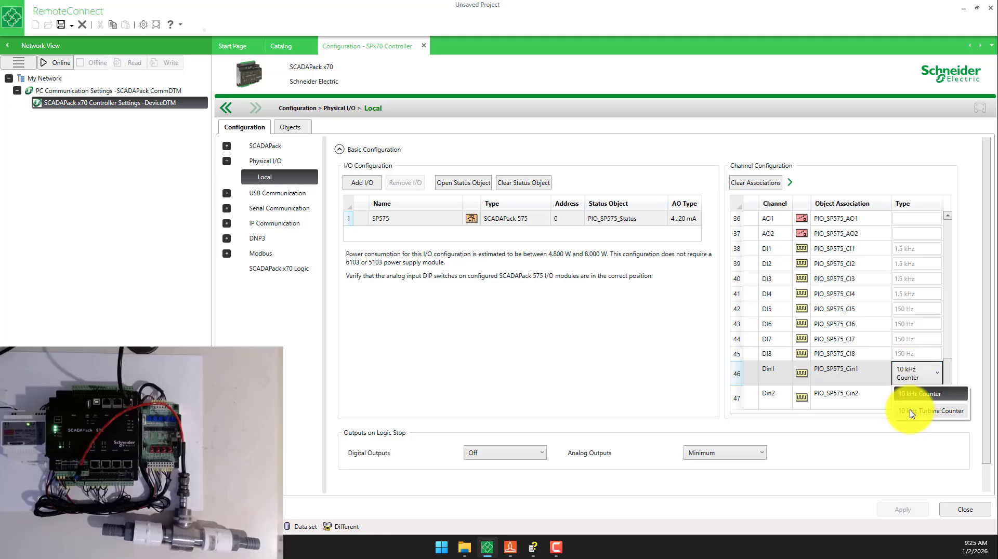
left_click(915, 408)
left_click(915, 408)
left_click(911, 398)
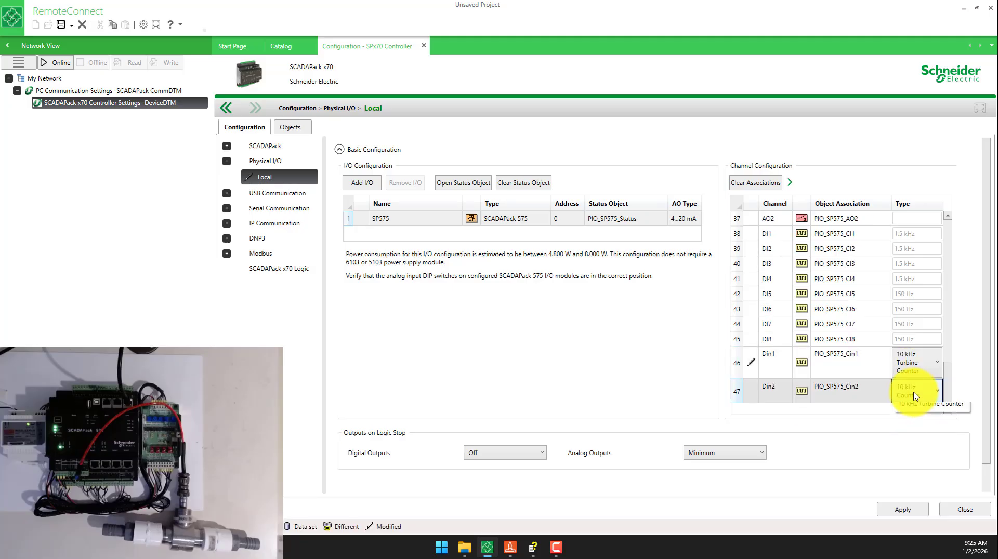
left_click(917, 428)
left_click(896, 514)
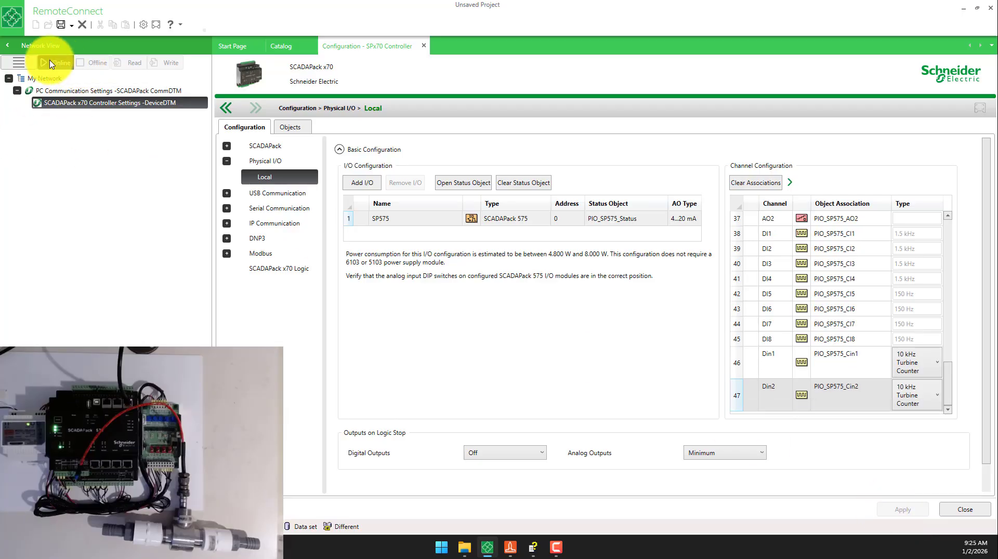
- Go online with the SCADAPack x70 controller to write the configuration to it, and refresh its device status
left_click(52, 64)
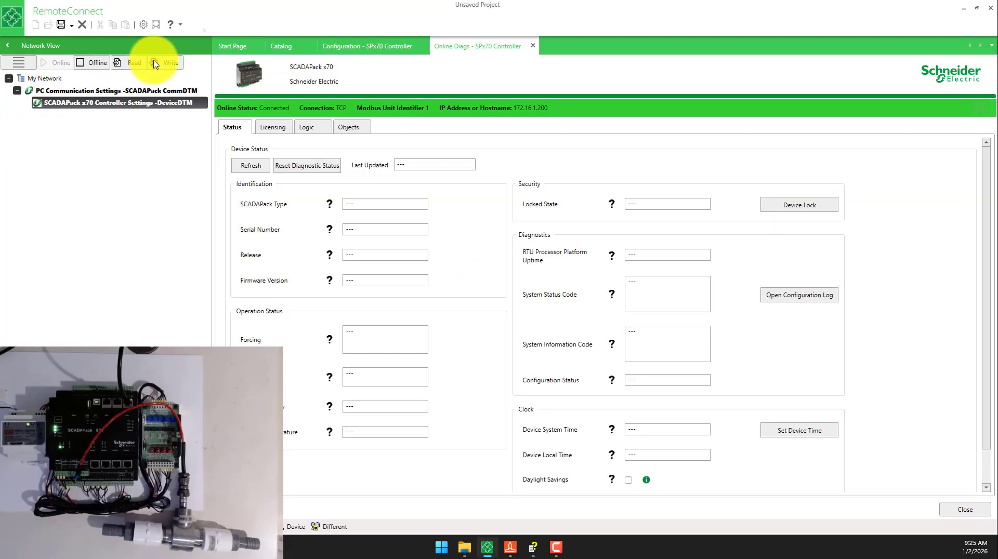
left_click(154, 63)
left_click(605, 295)
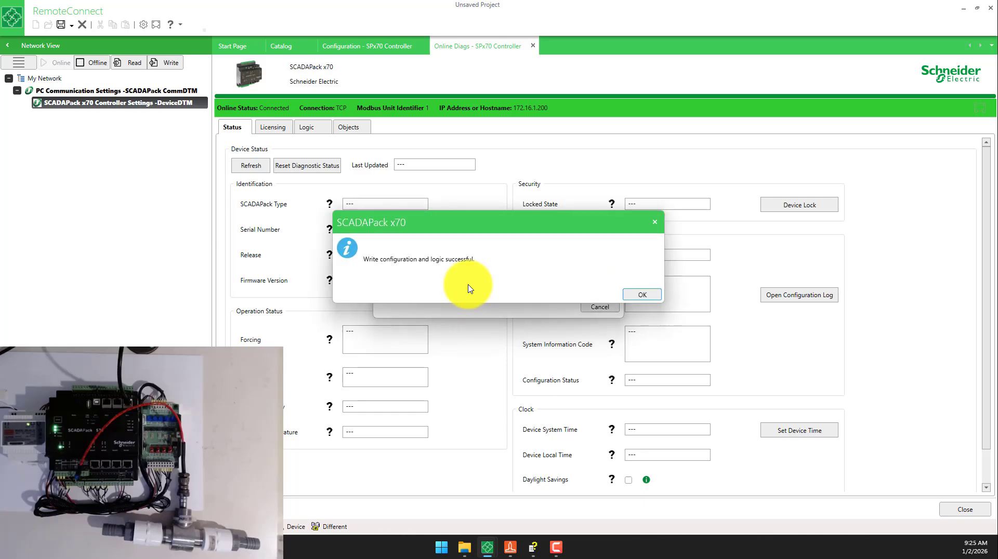
left_click(644, 295)
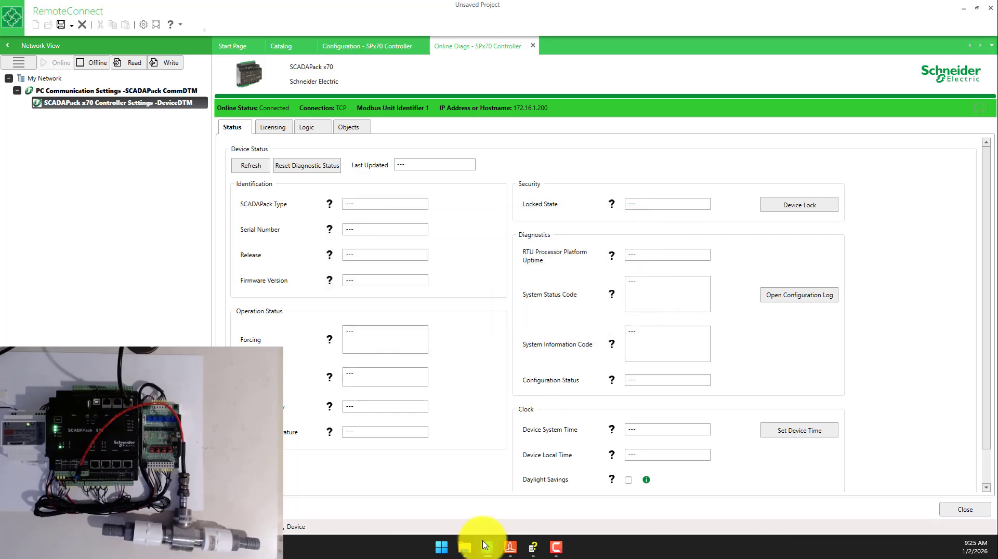
mouse_move(511, 552)
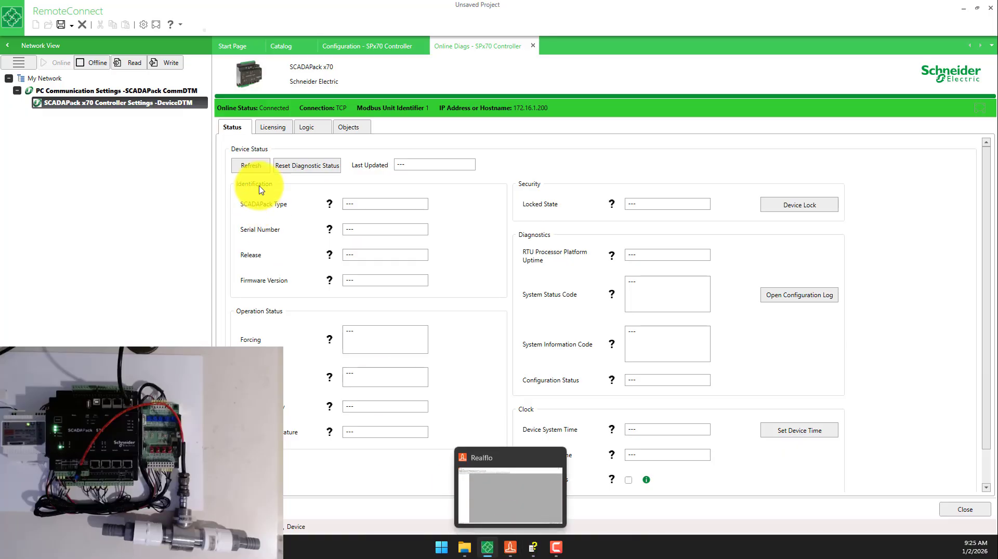
left_click(253, 166)
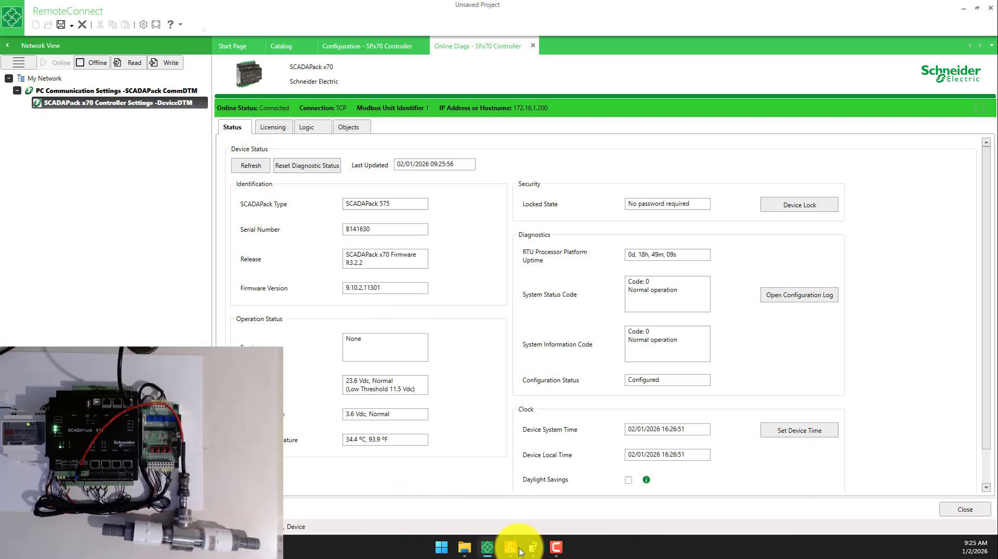
- Switch to Realflo and create a new 1-run liquid configuration with default values for SCADAPack 470
left_click(510, 543)
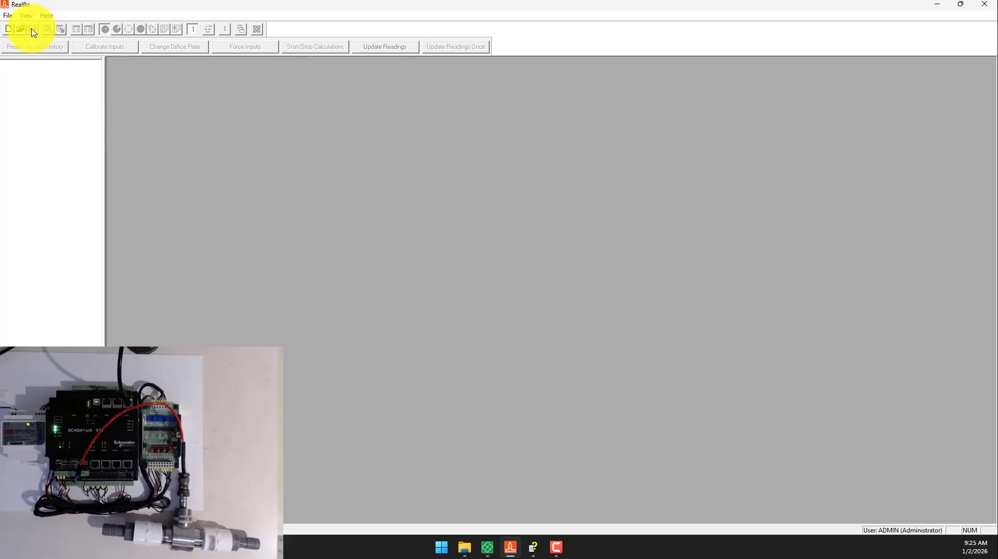
left_click(10, 30)
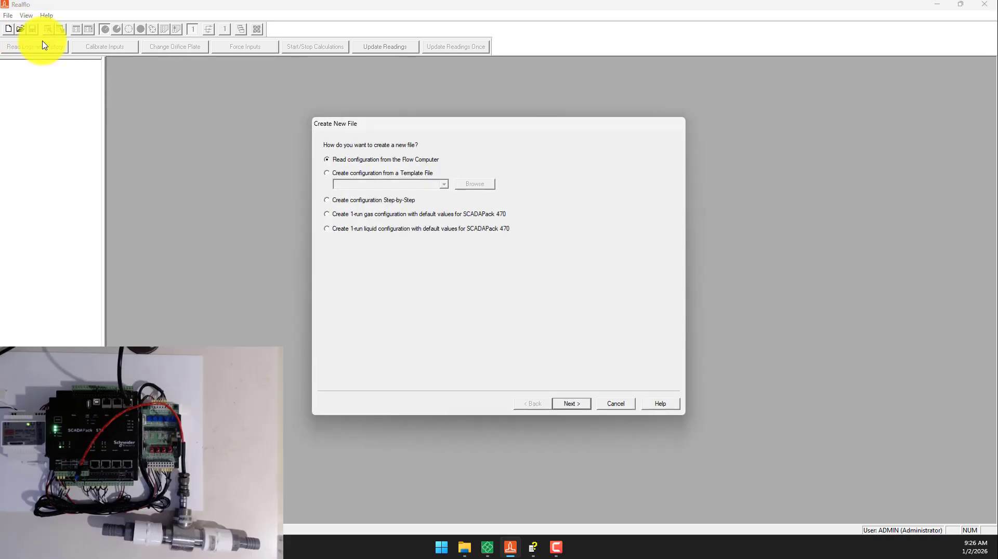
left_click(364, 232)
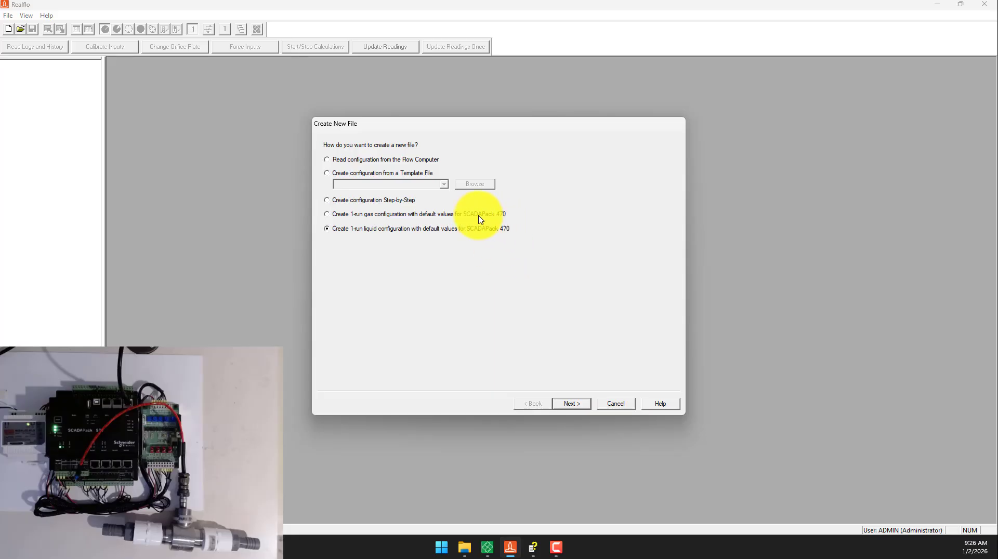
left_click(575, 405)
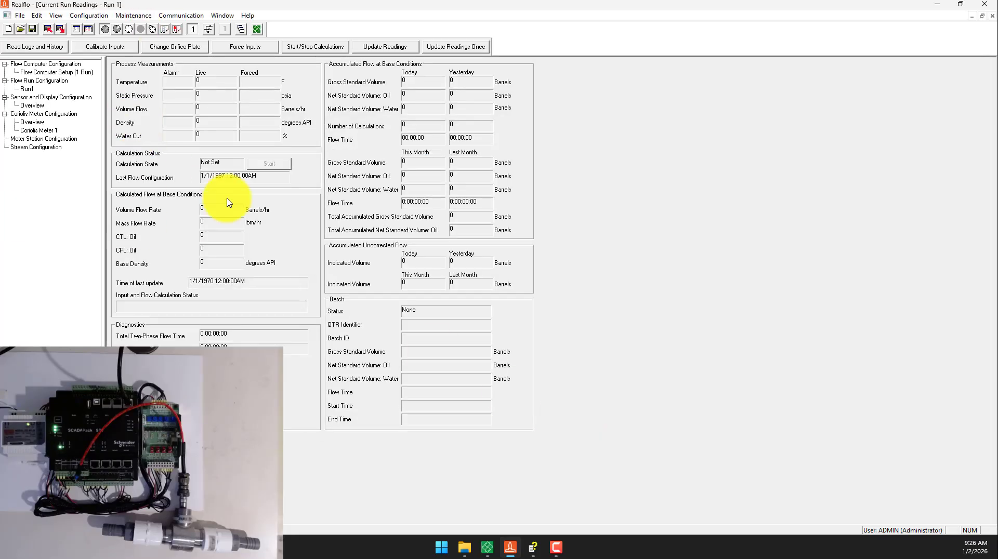
- Set the flow computer's hardware type to SCADAPack 575 and its number of runs to 2
left_click(89, 15)
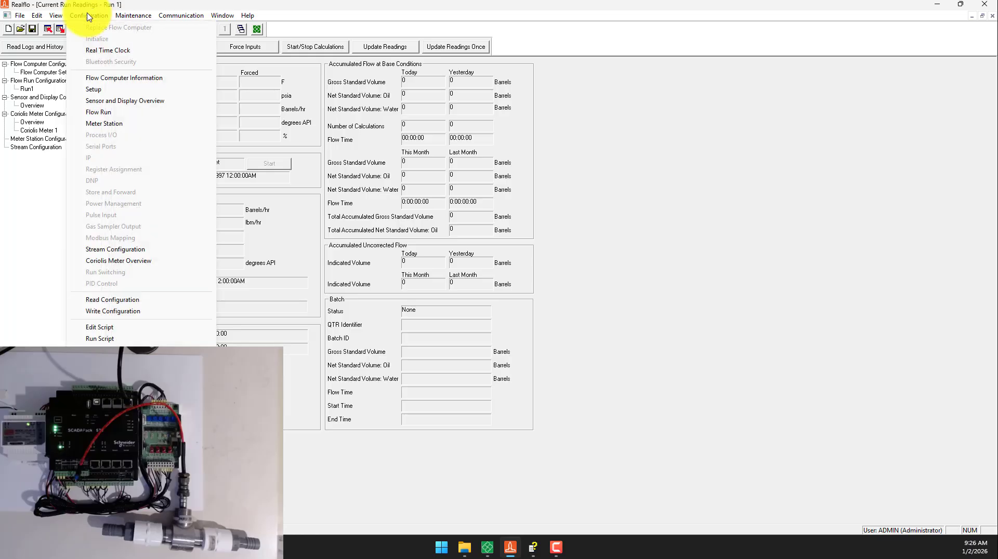
left_click(101, 89)
left_click(520, 159)
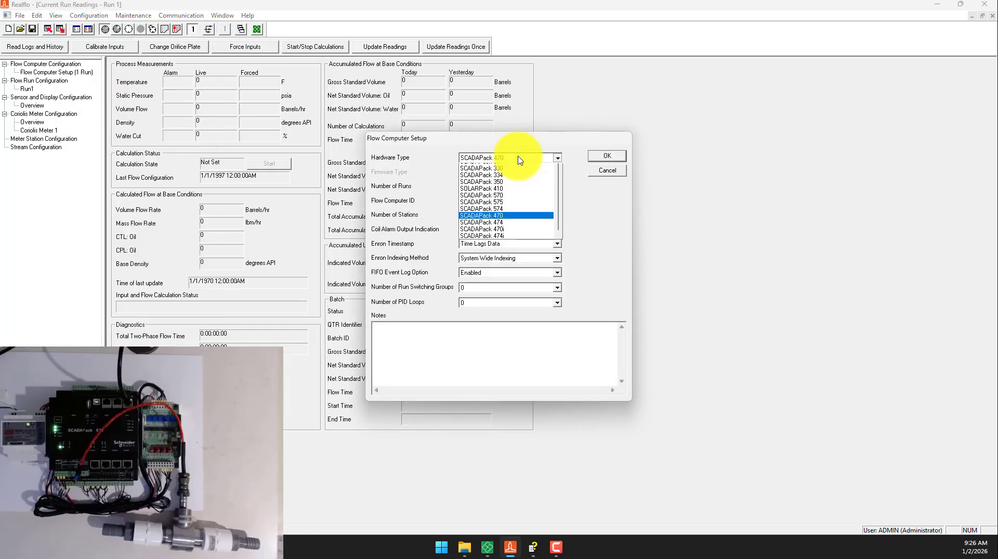
left_click(514, 246)
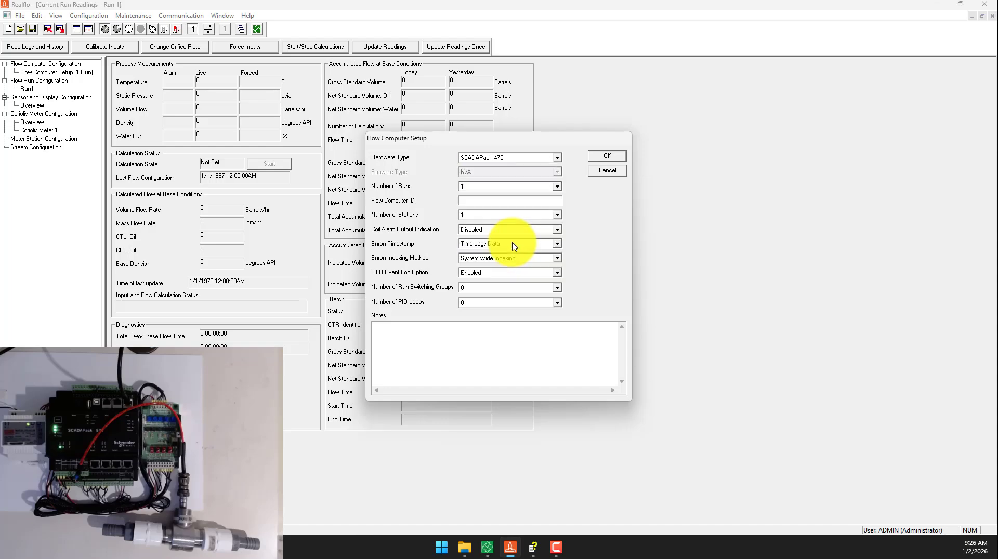
left_click(498, 186)
left_click(487, 195)
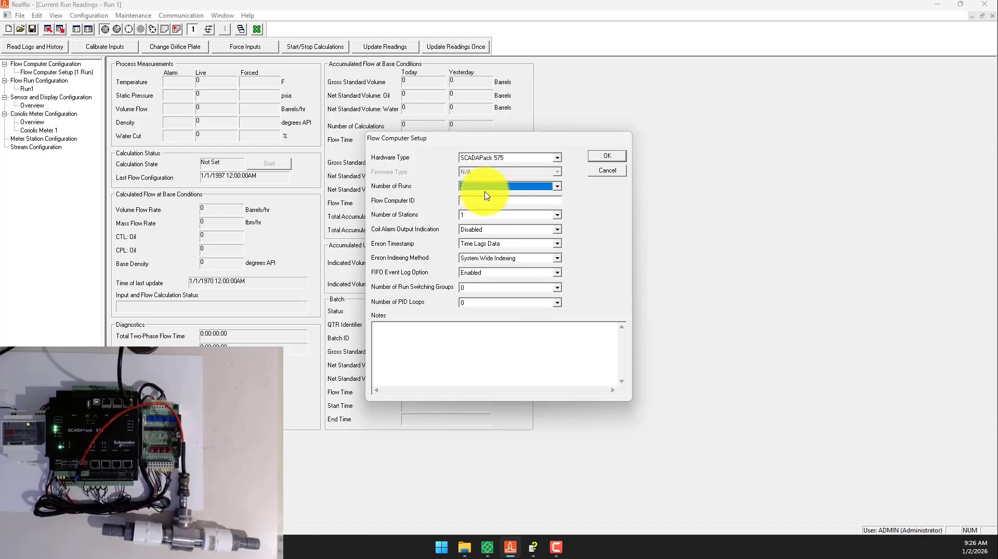
left_click(602, 157)
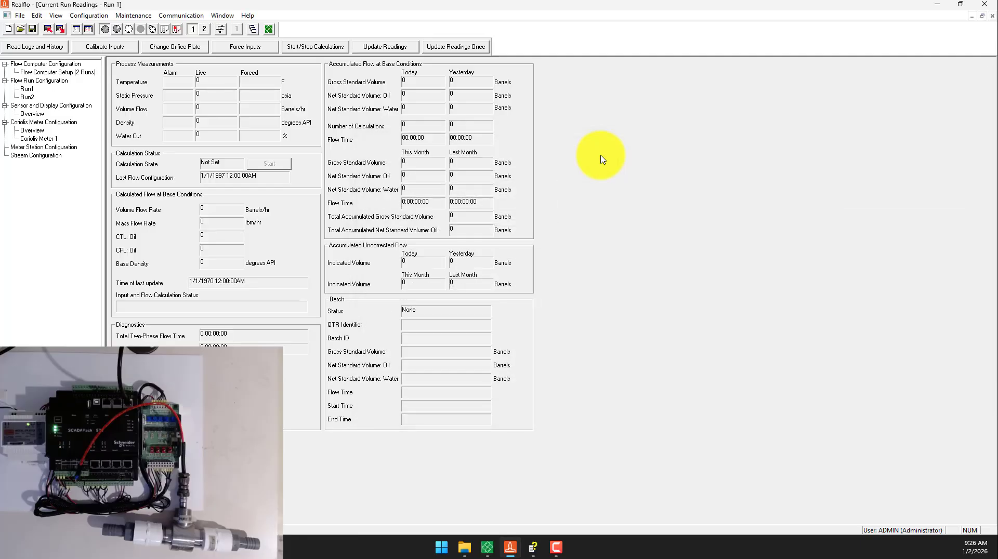
- Configure Run 2 with the flow run type Water and the meter input type Volume (Pulse)
left_click(32, 96)
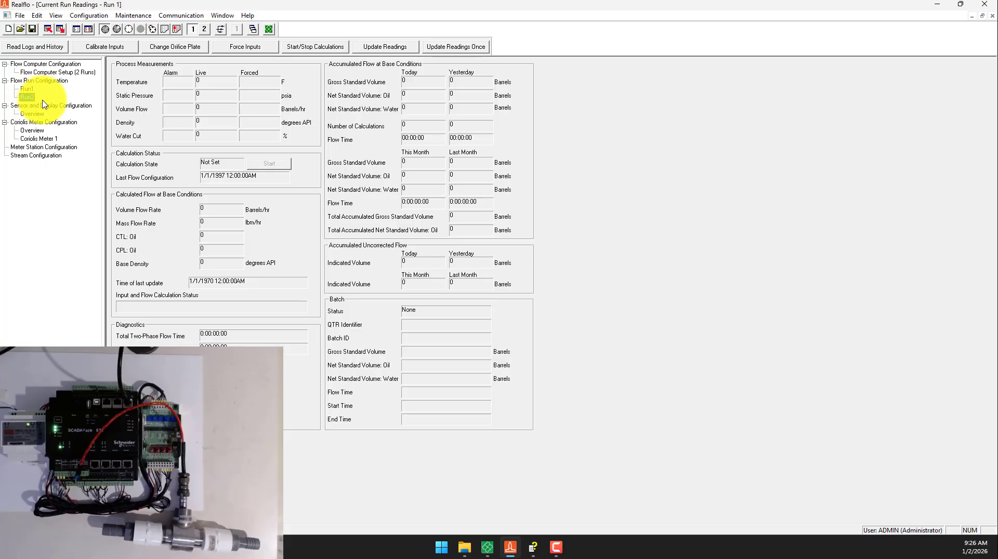
double_click(27, 97)
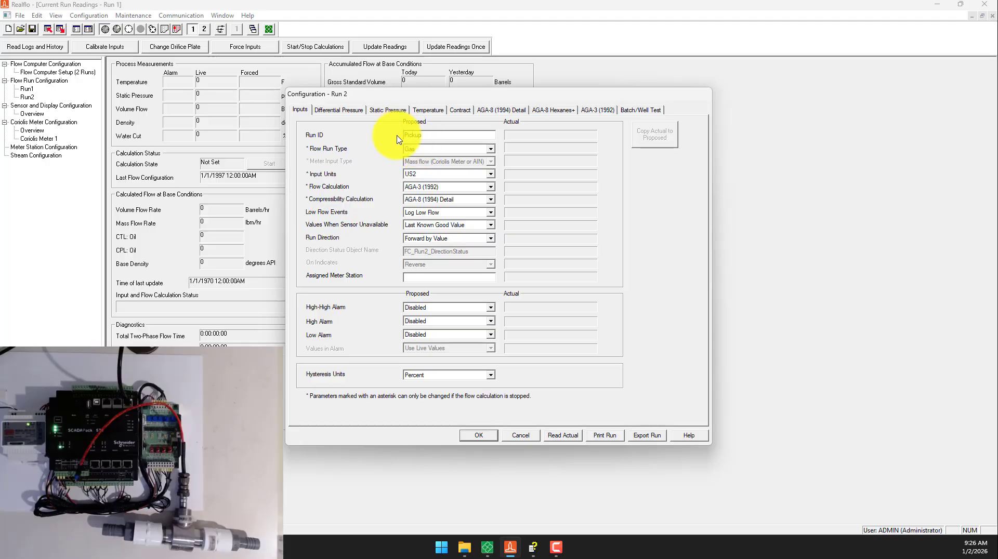
left_click(409, 148)
left_click(423, 173)
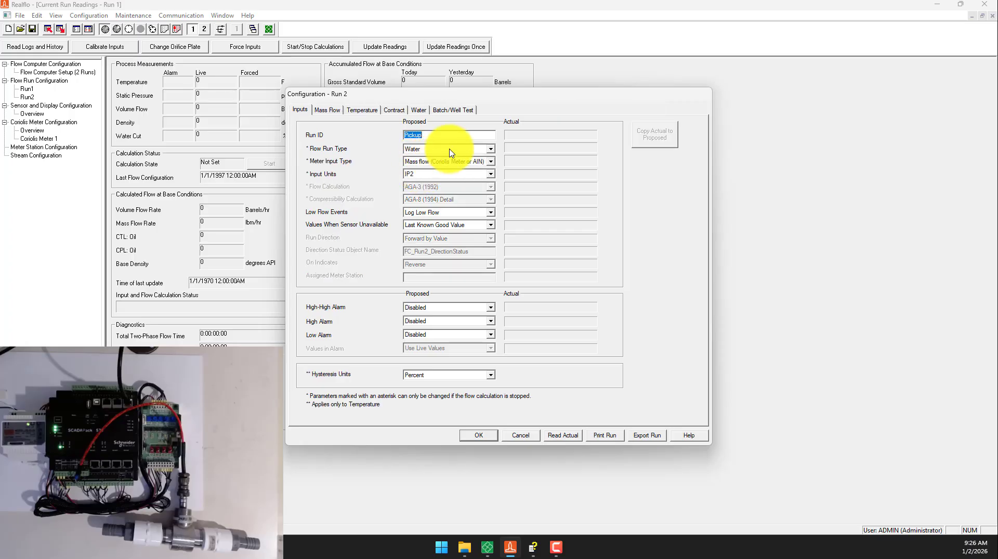
left_click(450, 151)
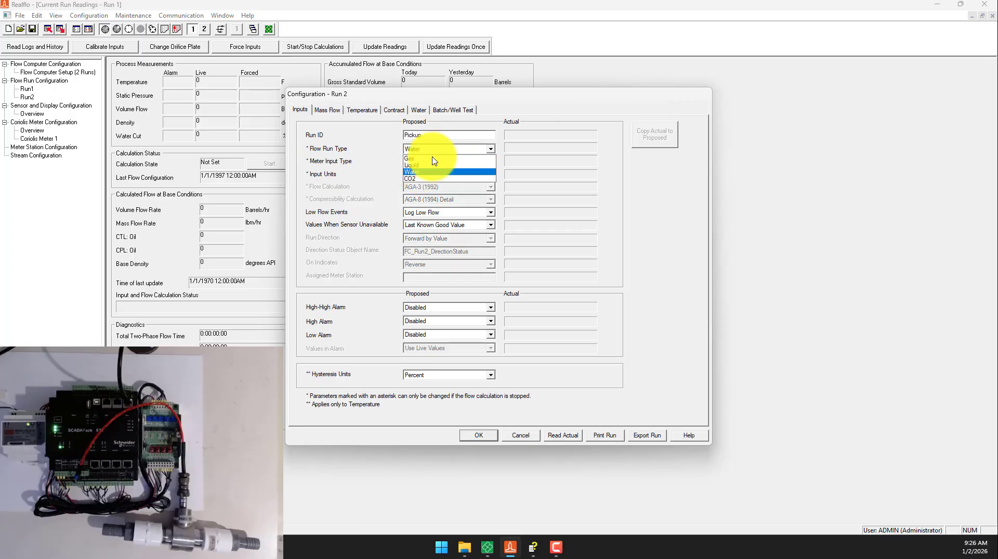
left_click(435, 175)
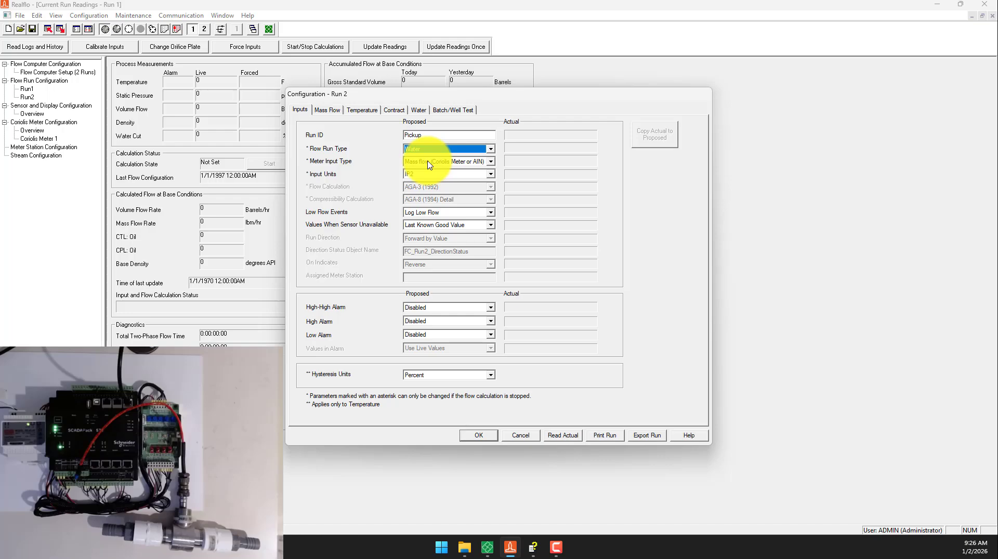
left_click(429, 166)
left_click(435, 184)
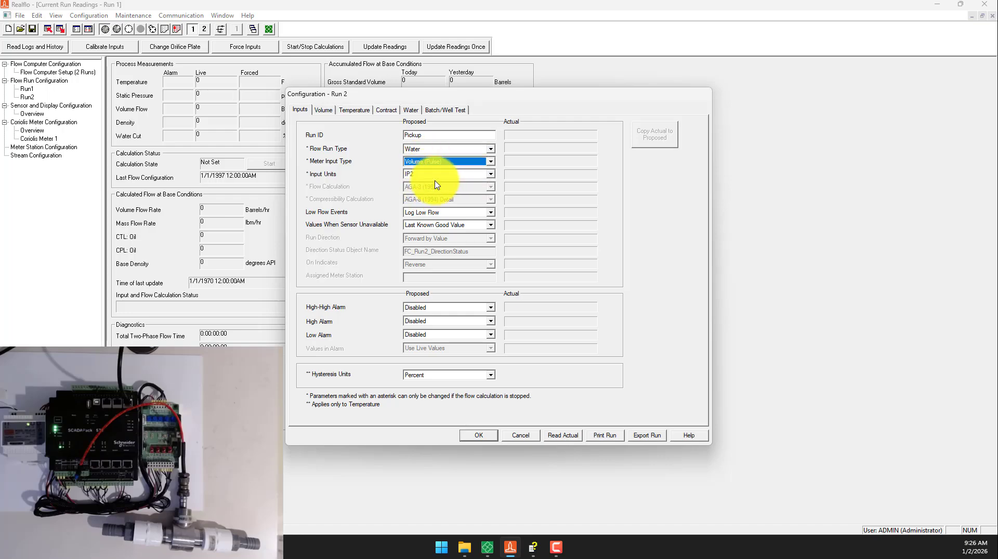
- Review the available input units and compare the IP2, IP3, IP4 and IP5 definitions in the Realflo documentation
left_click(436, 174)
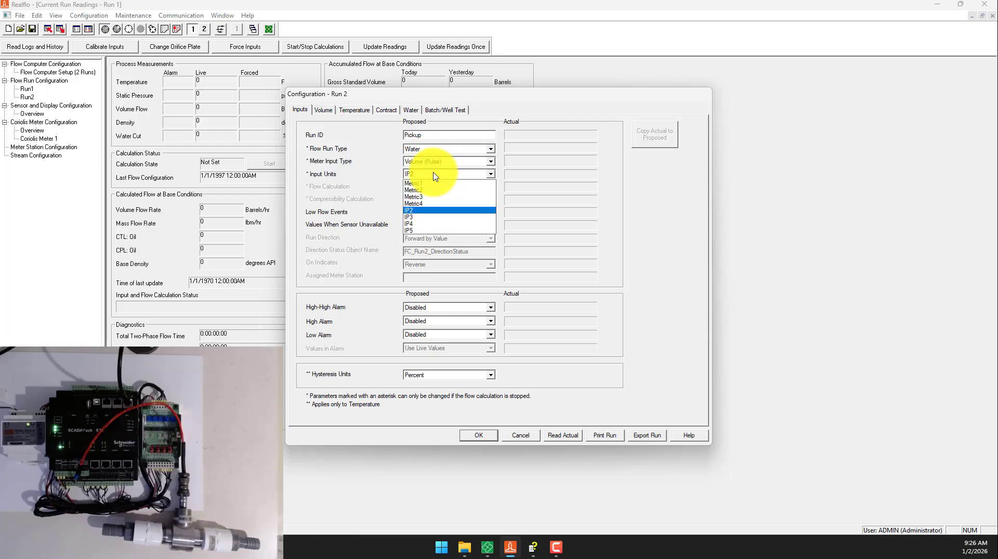
left_click(436, 175)
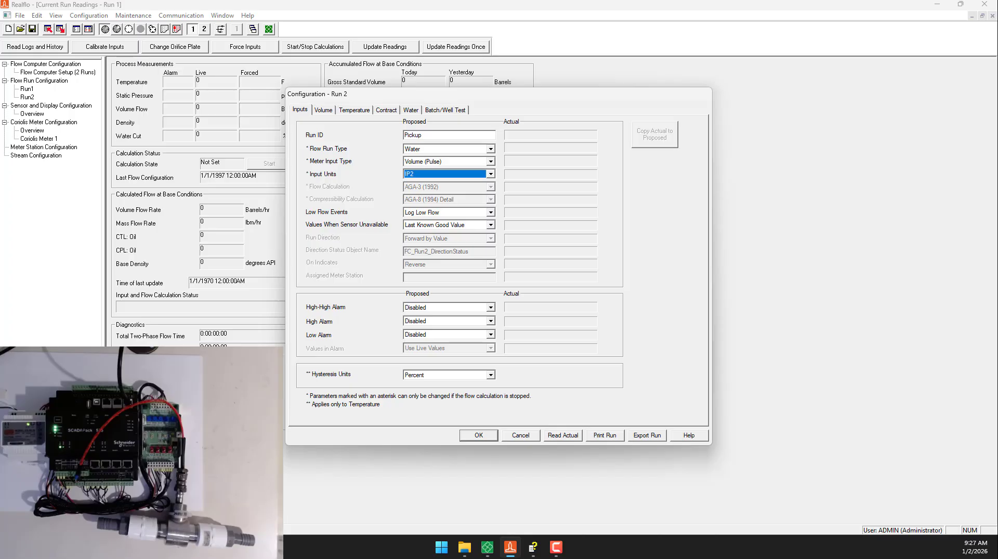
key("alt+Tab")
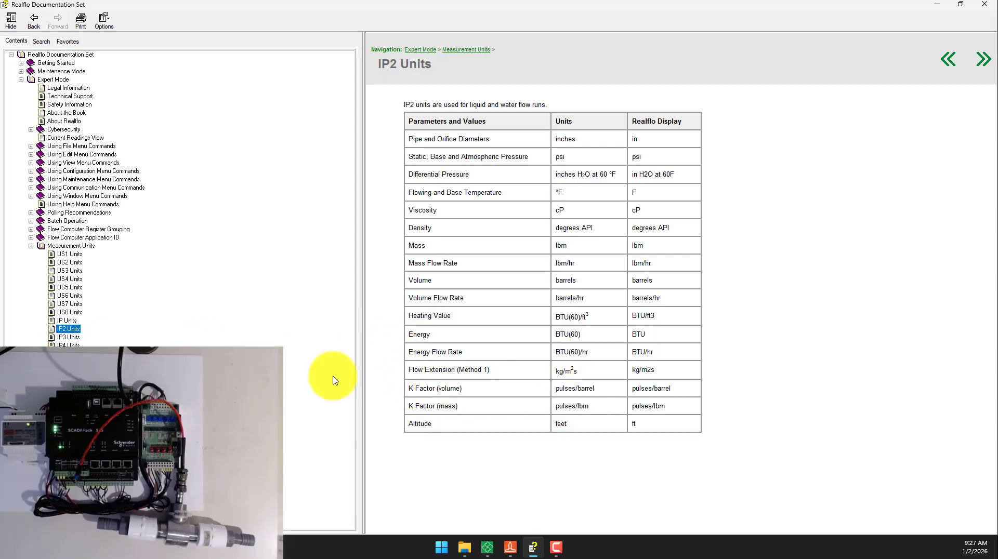
left_click(61, 337)
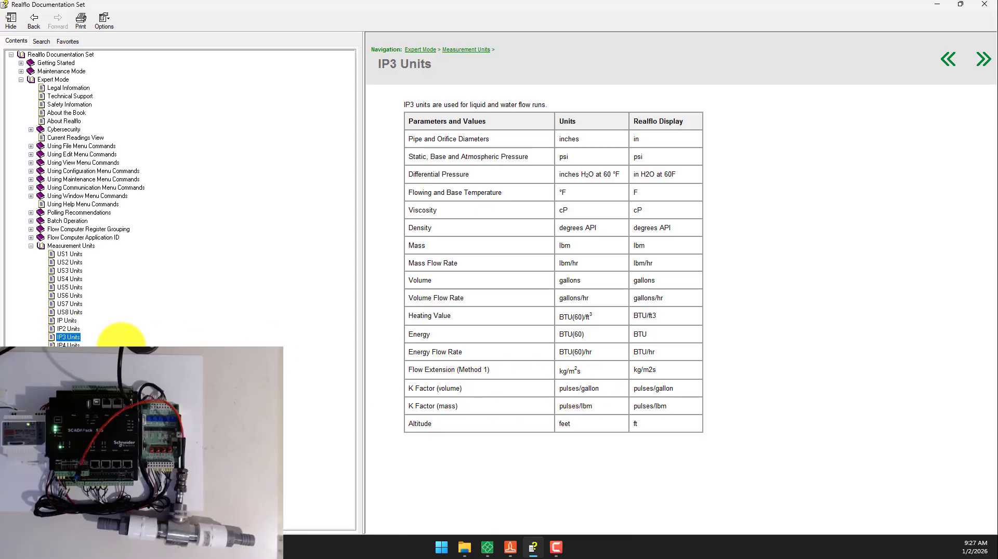
left_click(68, 345)
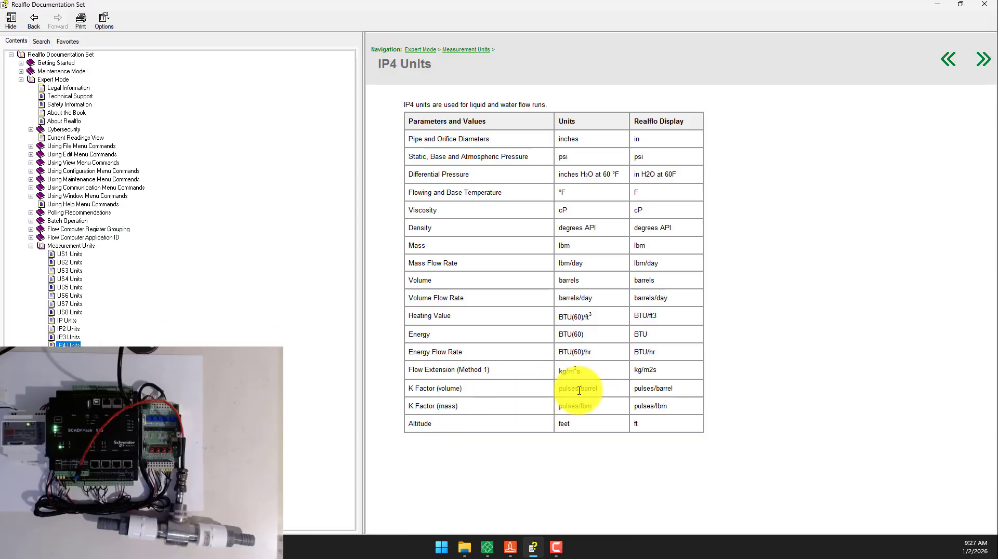
left_click(73, 354)
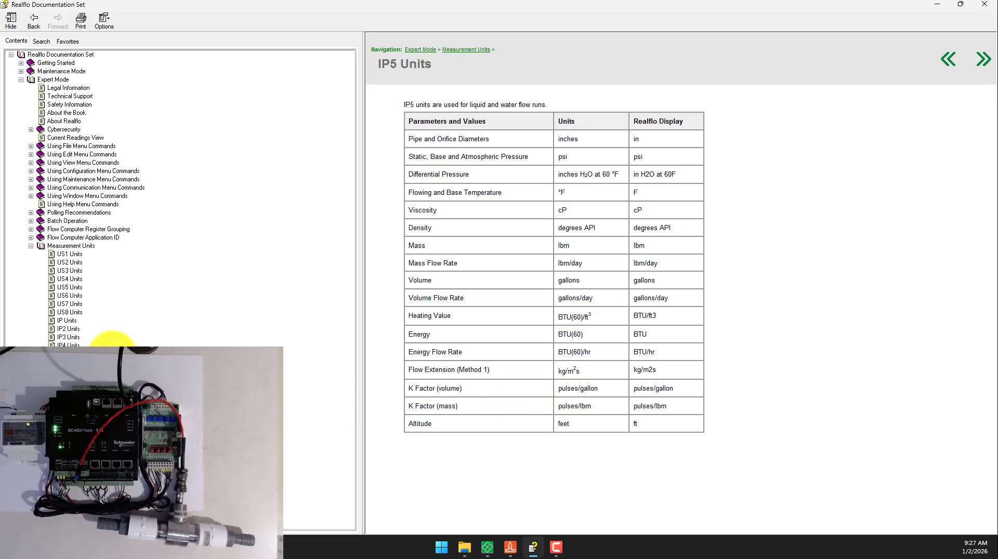
left_click(68, 337)
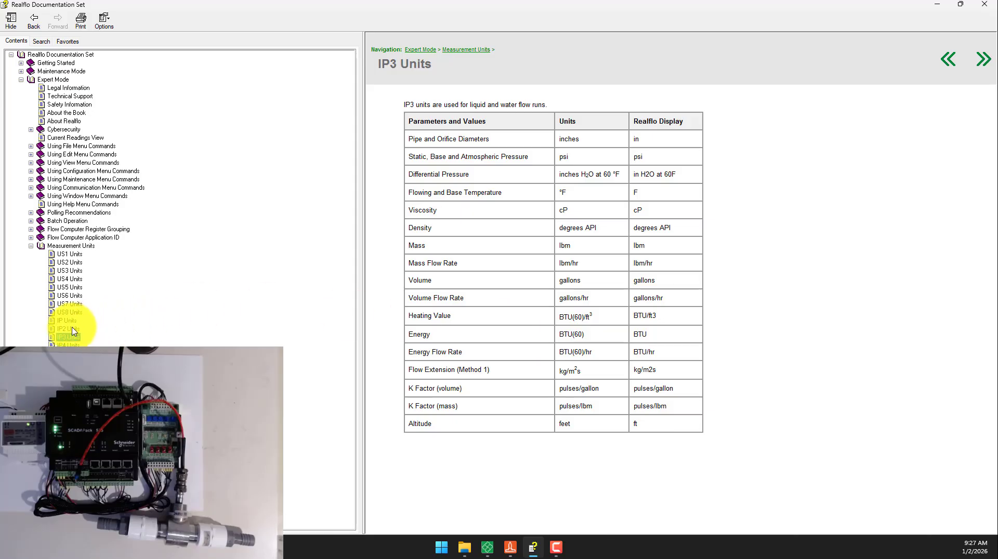
left_click(937, 4)
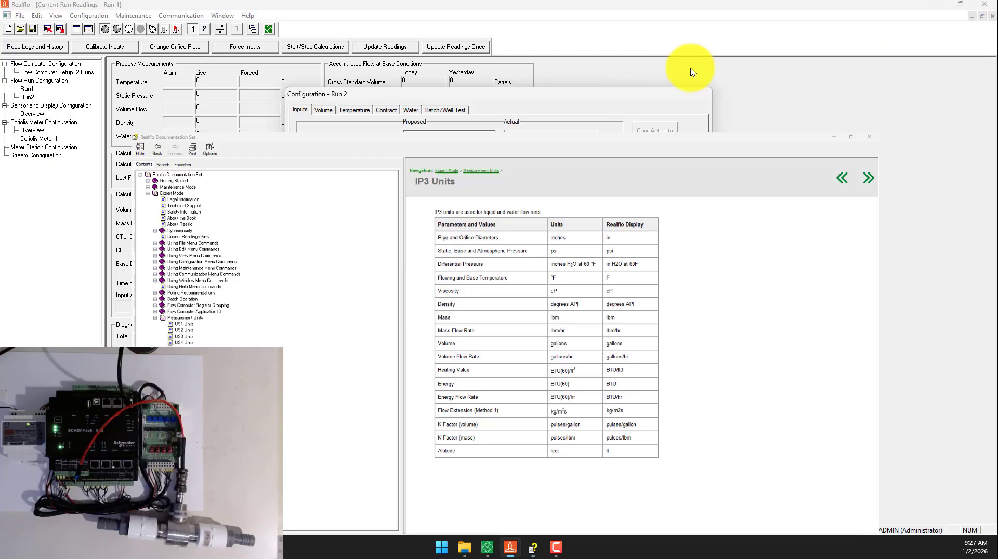
- Set Run 2's input units to IP3
left_click(423, 175)
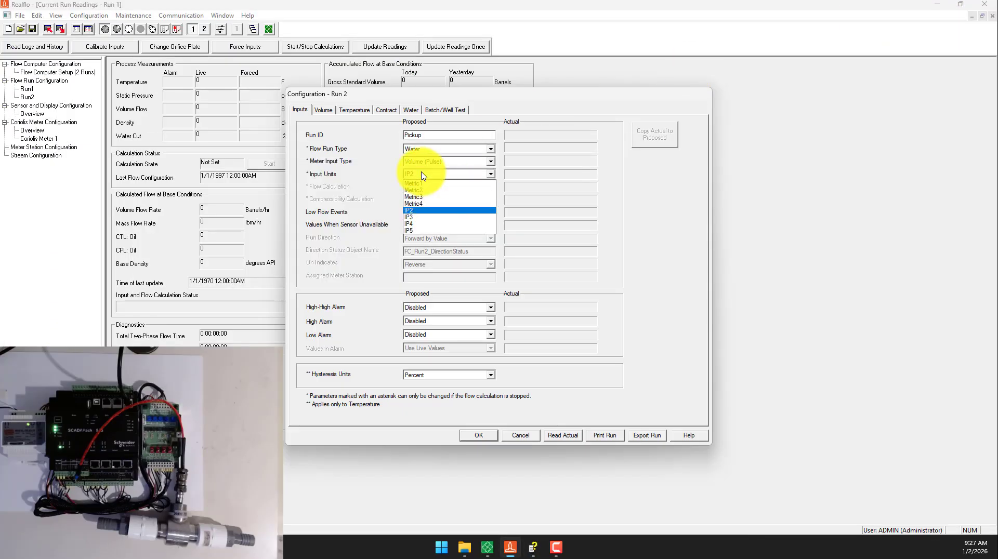
left_click(424, 216)
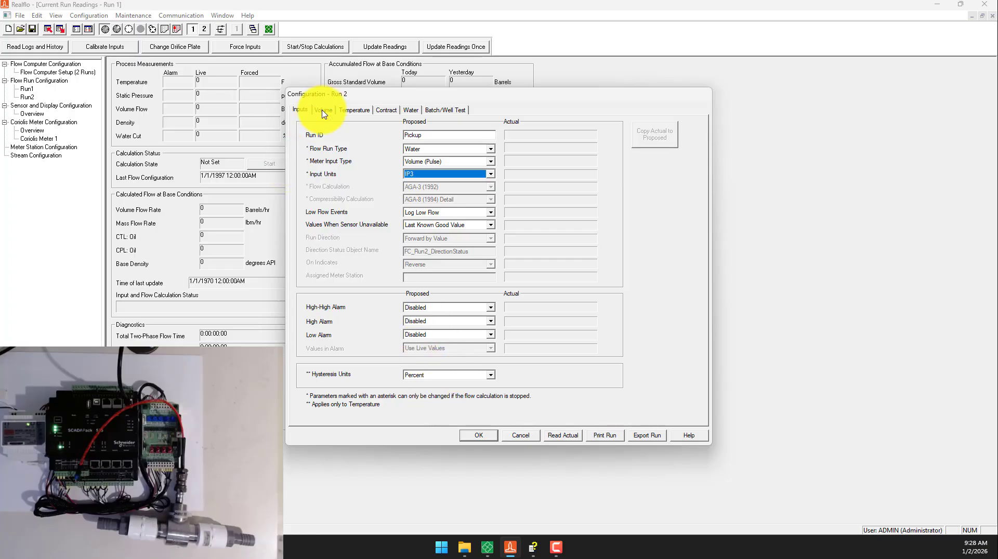
left_click(423, 162)
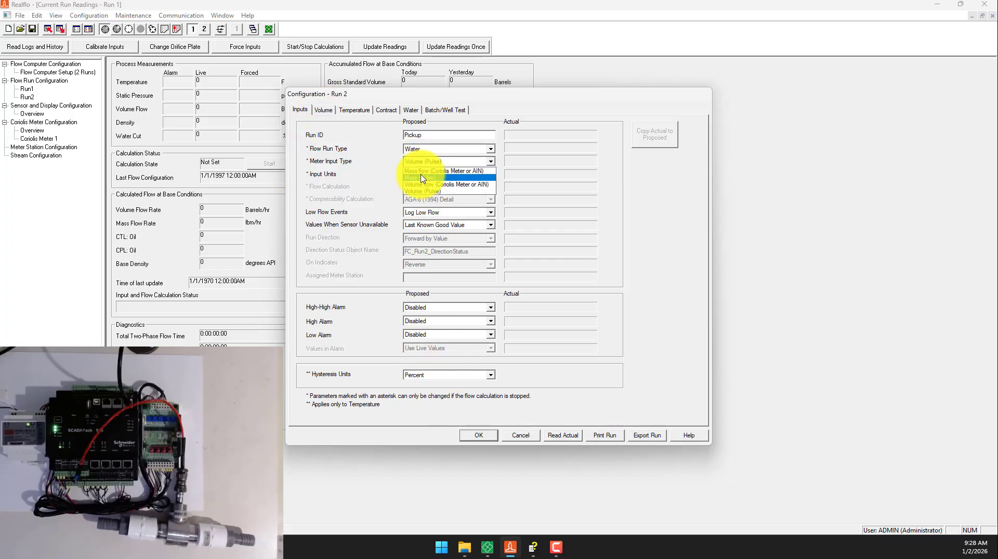
left_click(411, 177)
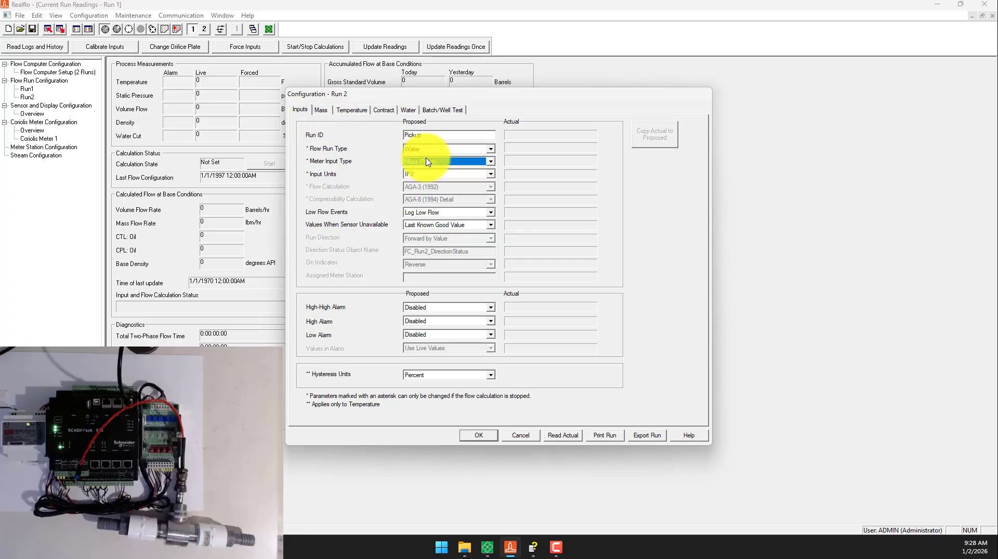
left_click(416, 161)
left_click(431, 192)
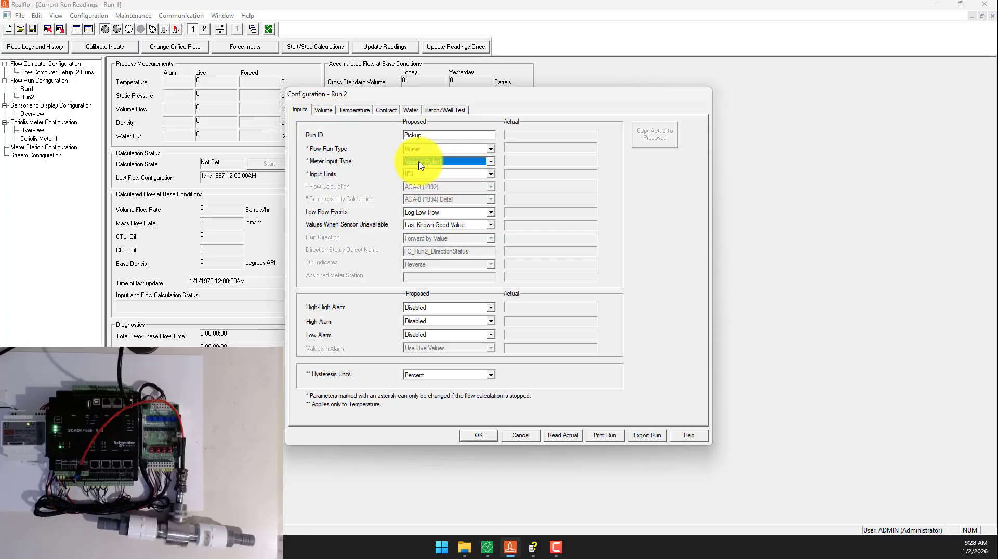
- Open Run 2's volume input settings and review the available input types
left_click(323, 110)
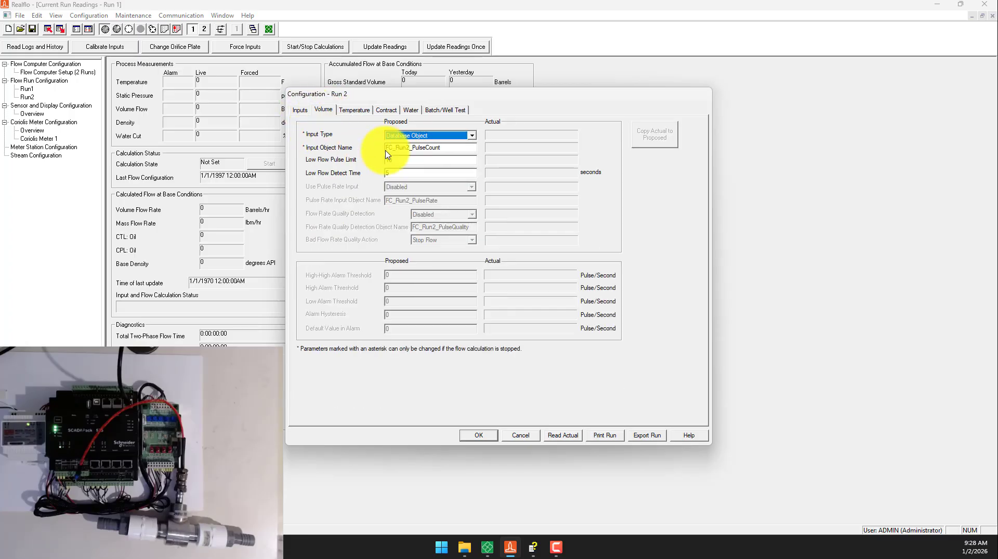
left_click(418, 137)
left_click(418, 139)
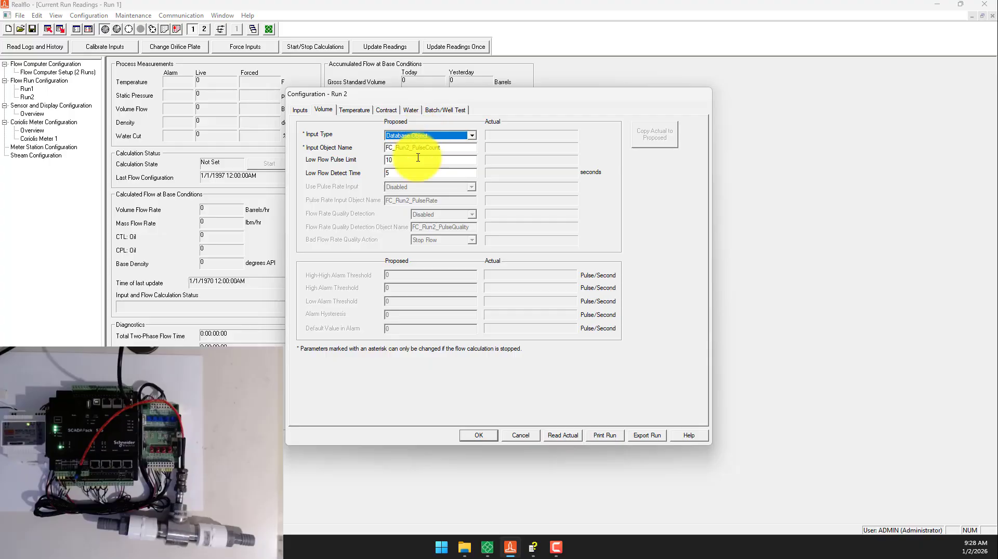
- Switch to RemoteConnect and examine the turbine counter objects in the local I/O channels and the SCADAPack I/O object browser
left_click(488, 548)
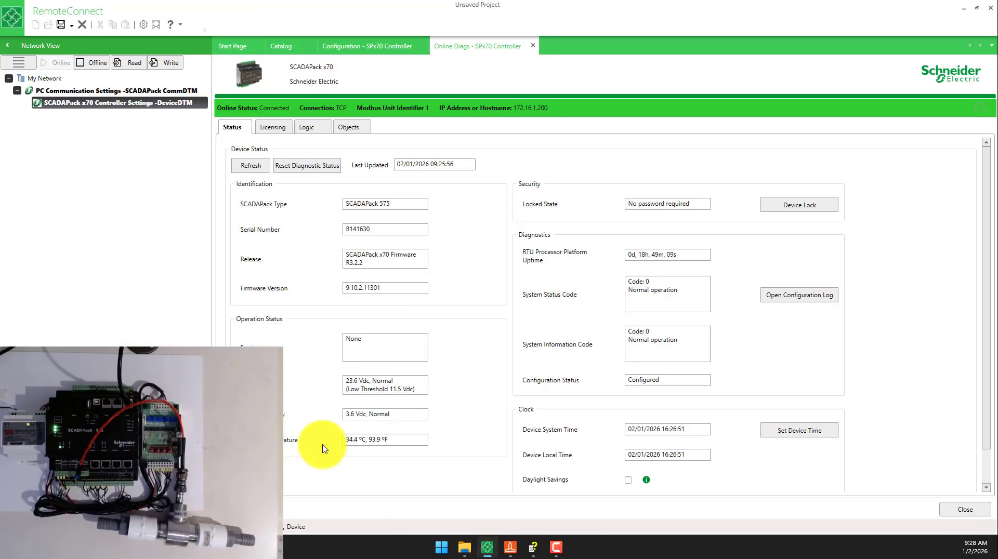
left_click(362, 51)
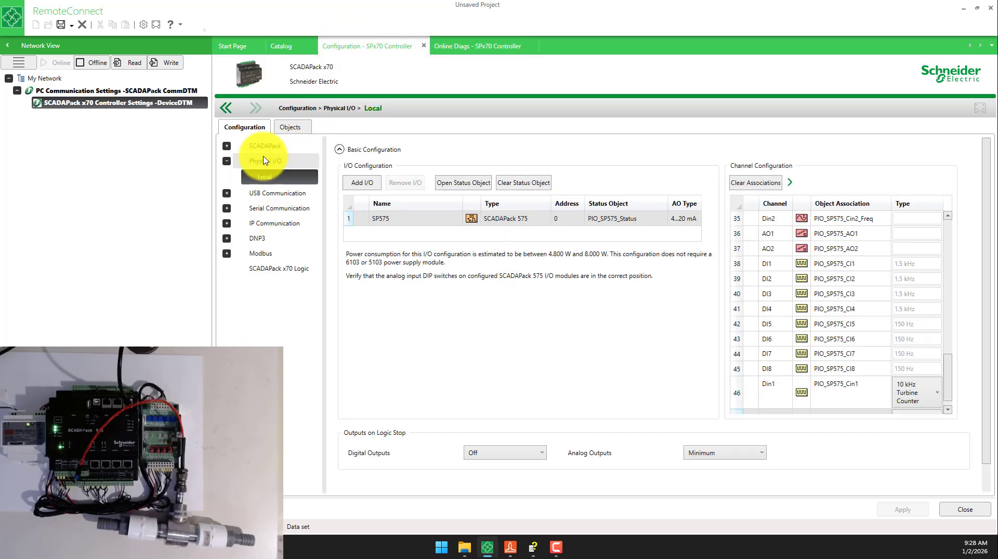
scroll(830, 371, "down", 1)
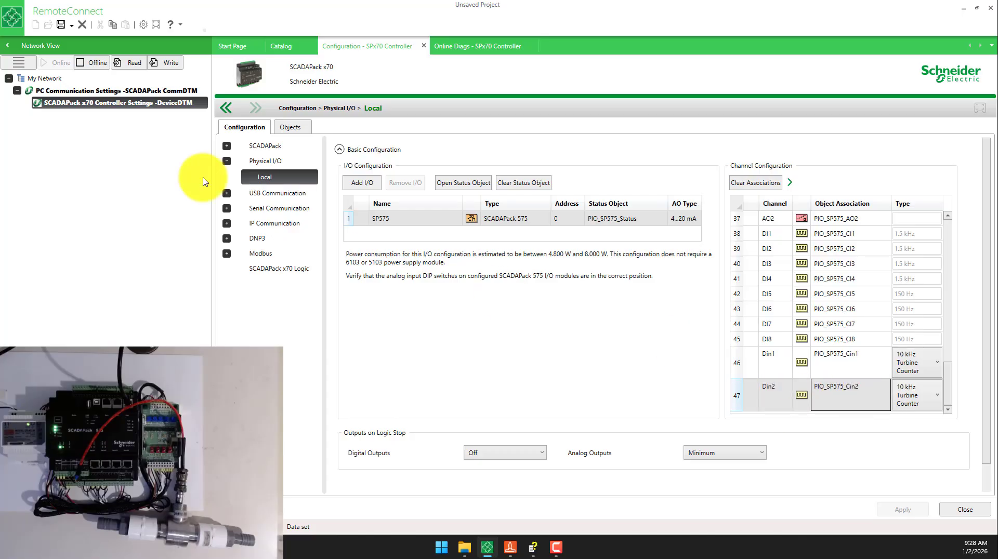
left_click(291, 128)
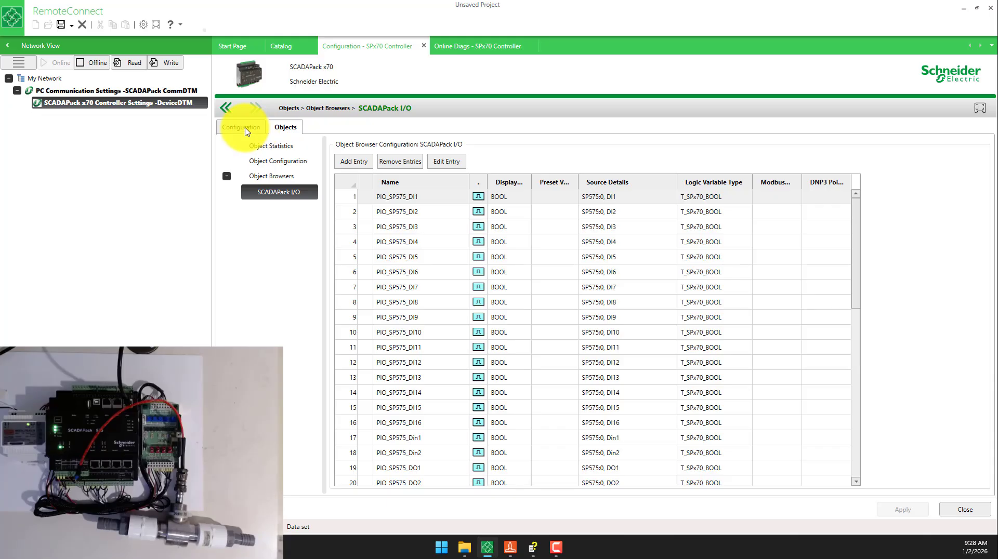
scroll(429, 282, "down", 8)
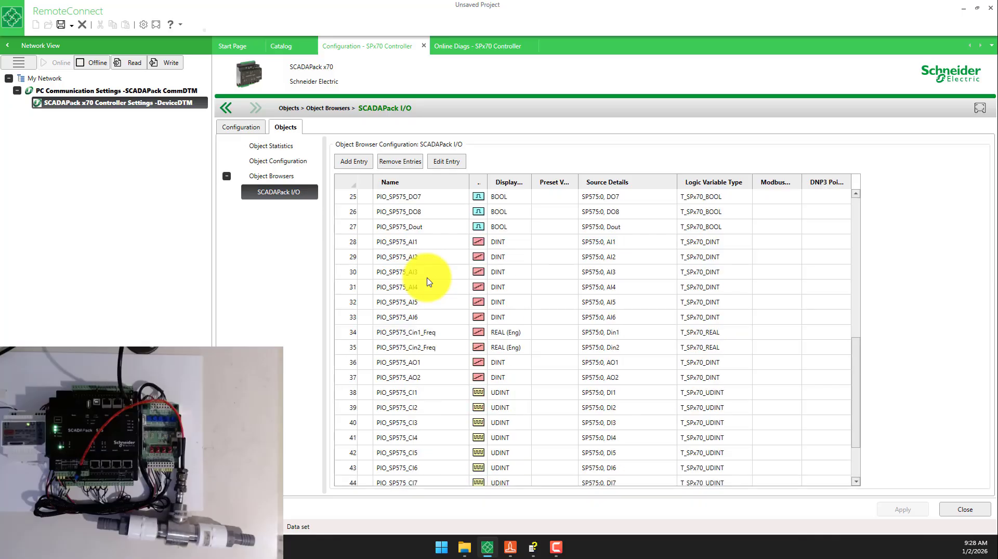
scroll(429, 282, "down", 2)
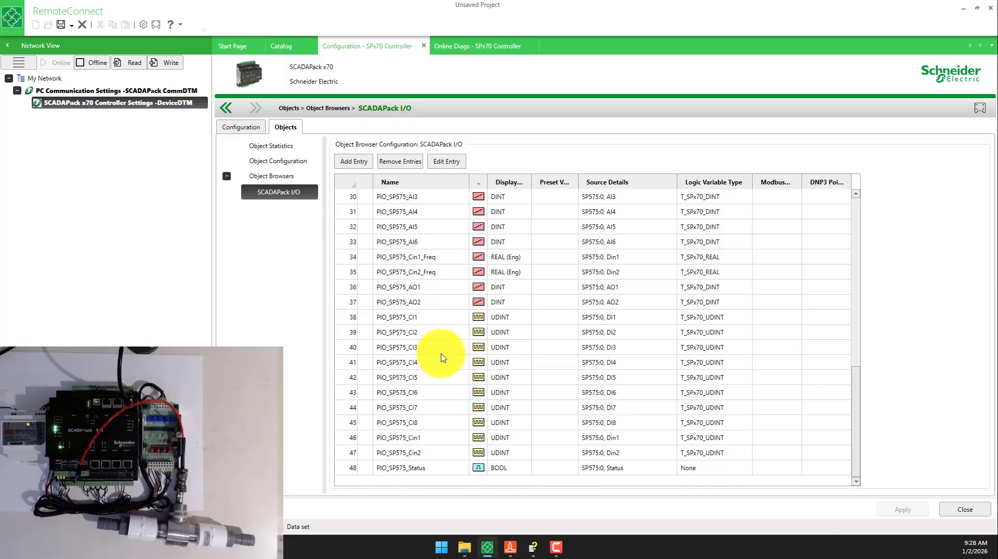
double_click(421, 443)
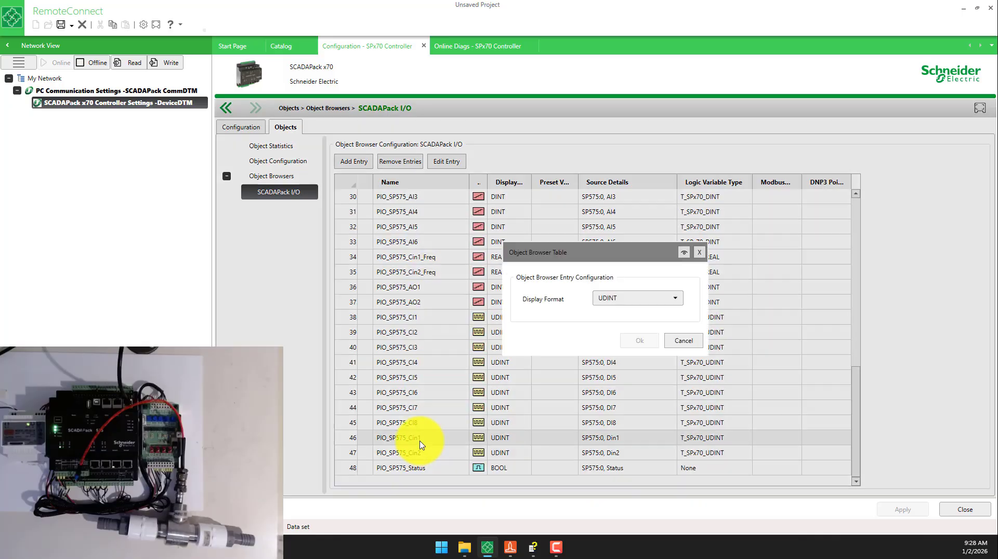
left_click(686, 340)
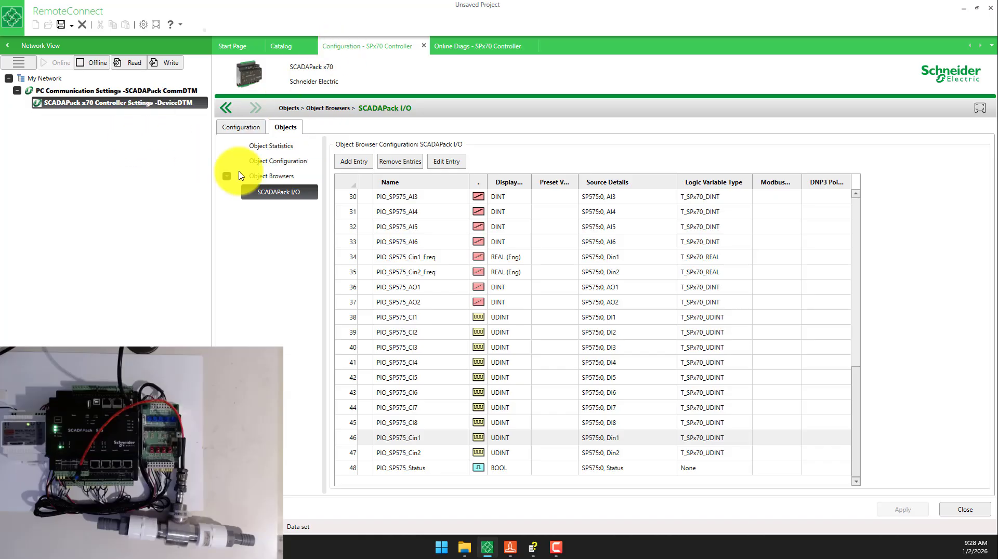
- Copy the object name of the Din2 turbine counter from the local physical I/O channel configuration
left_click(237, 130)
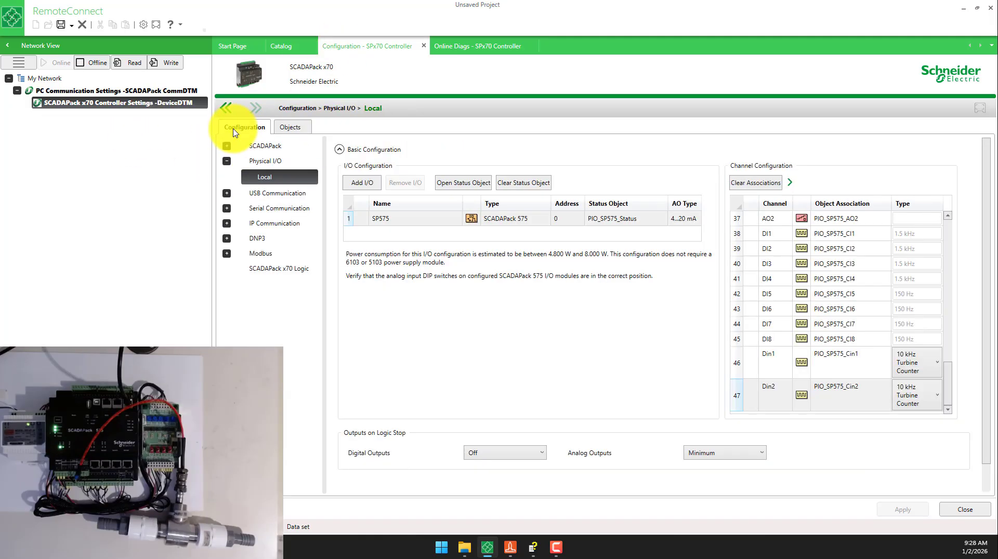
double_click(851, 378)
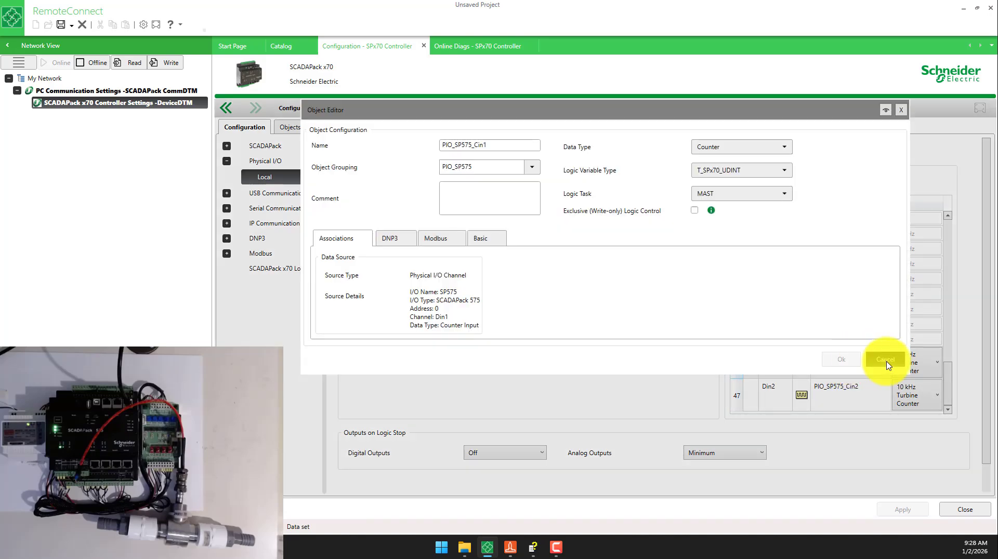
left_click(885, 359)
double_click(855, 396)
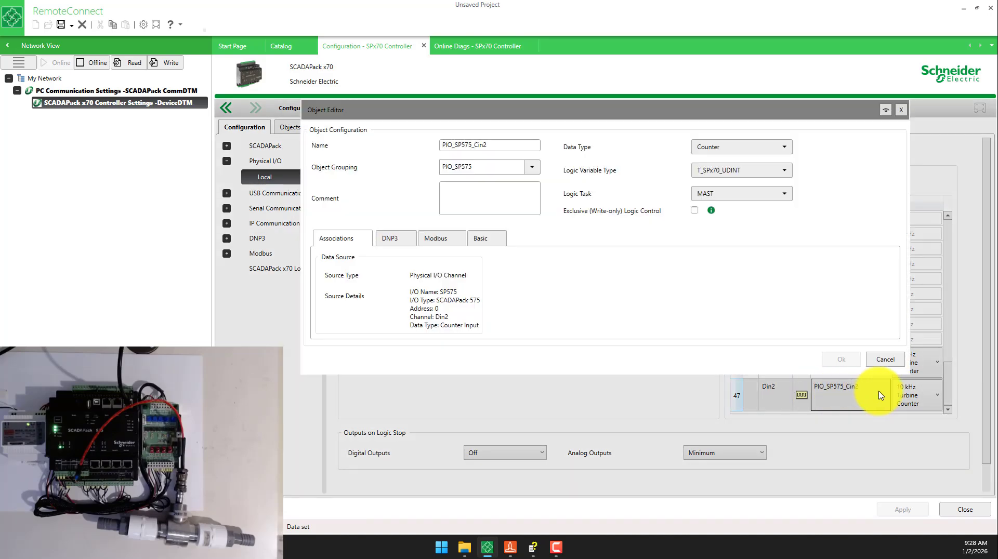
left_click_drag(506, 147, 343, 146)
key("ctrl+c")
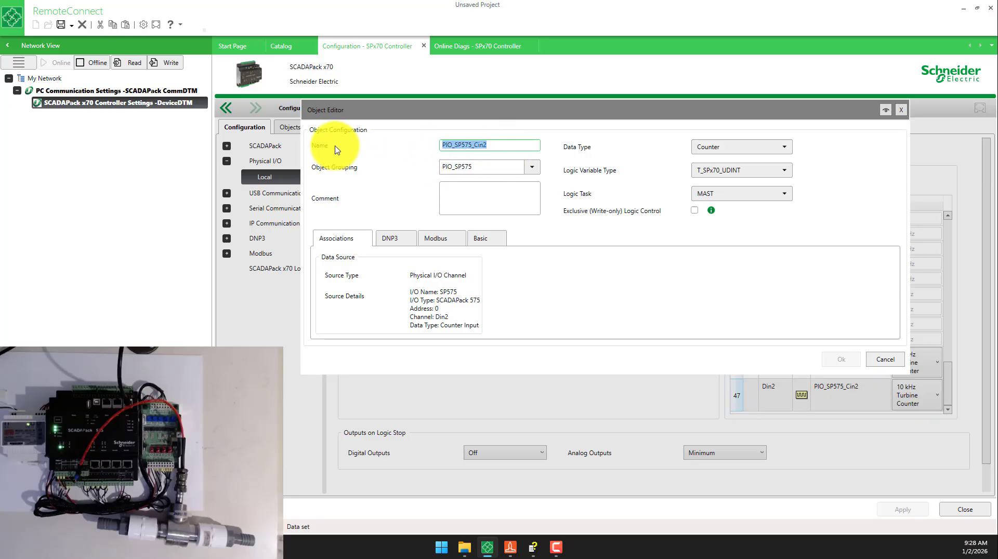
- Switch to Realflo and set Run 2's volume input object name to PIO_SP575_Cin2
left_click(510, 547)
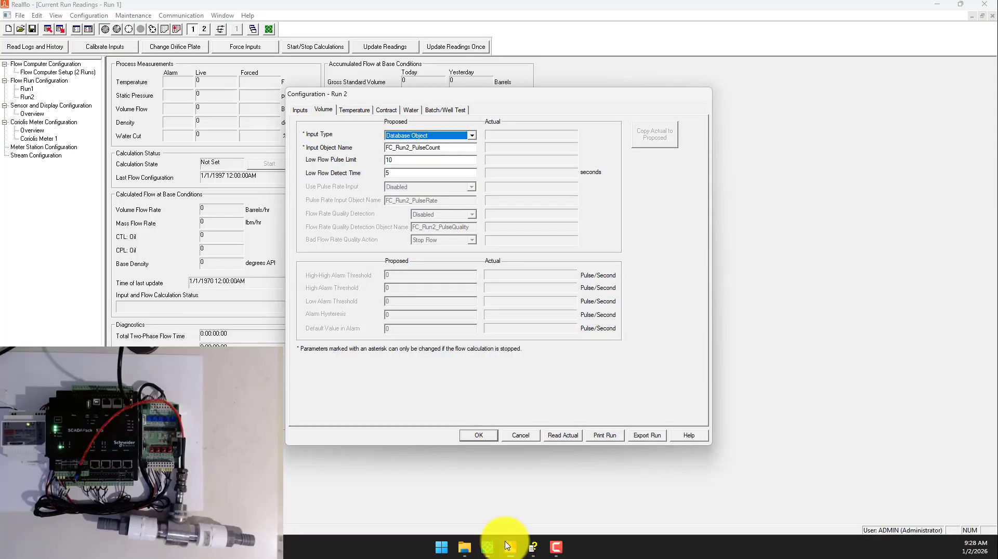
left_click_drag(468, 148, 316, 155)
key("ctrl+v")
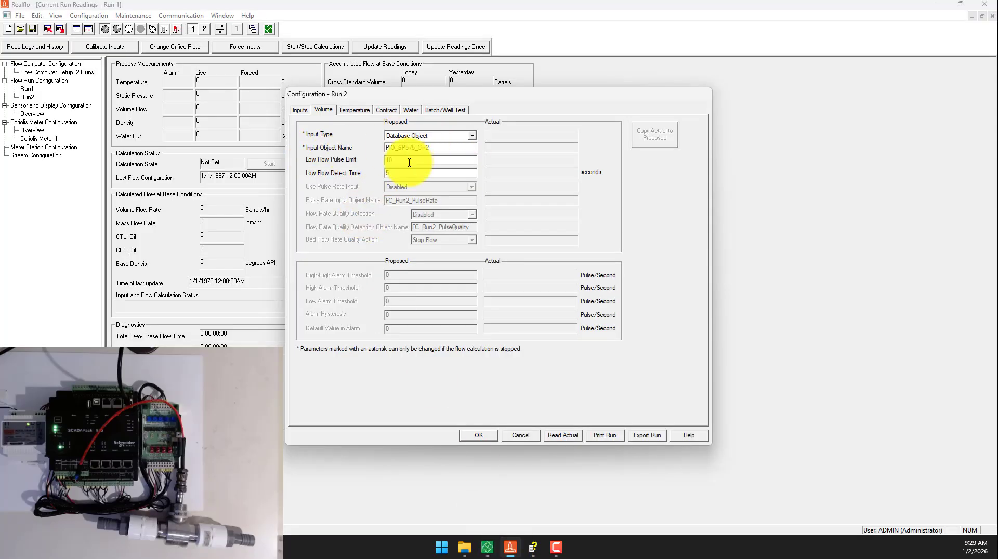
left_click(409, 161)
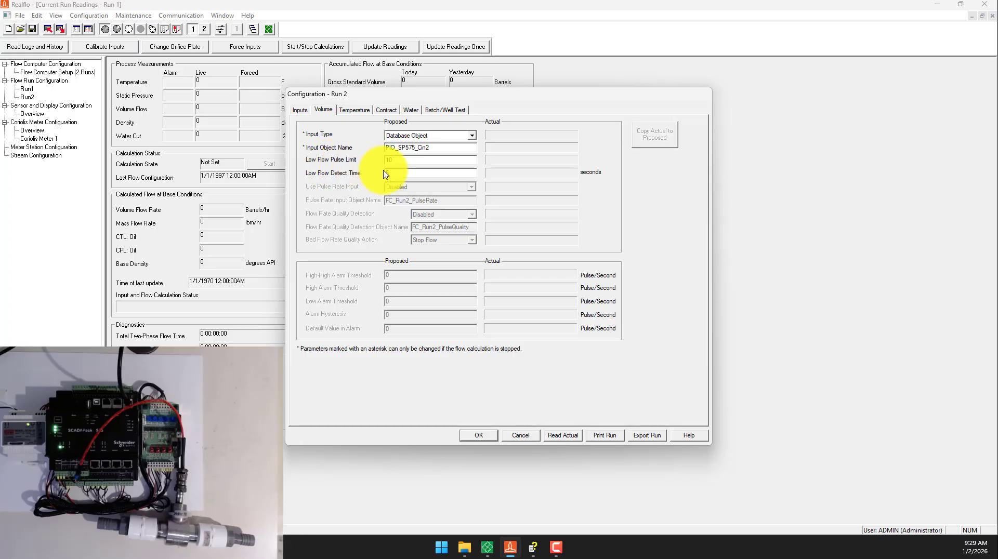
- Set Run 2's temperature input type to Constant Temperature with a value of 67 °F
left_click(355, 109)
left_click(417, 137)
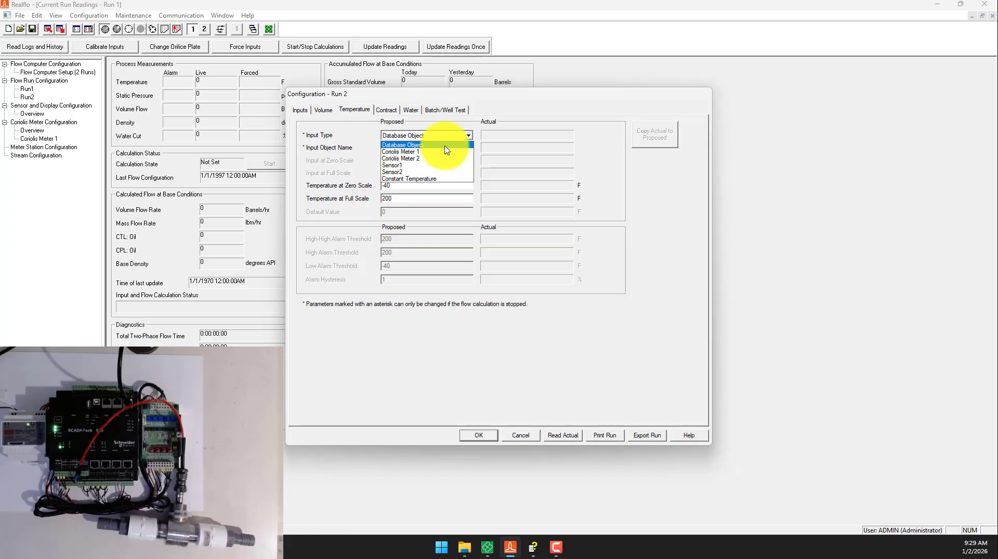
left_click(410, 178)
left_click(407, 212)
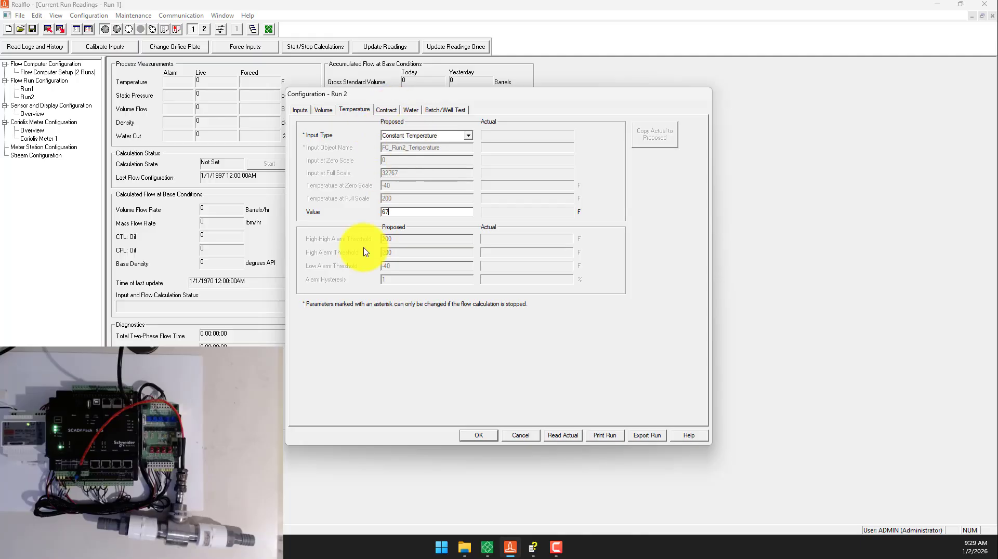
left_click(425, 136)
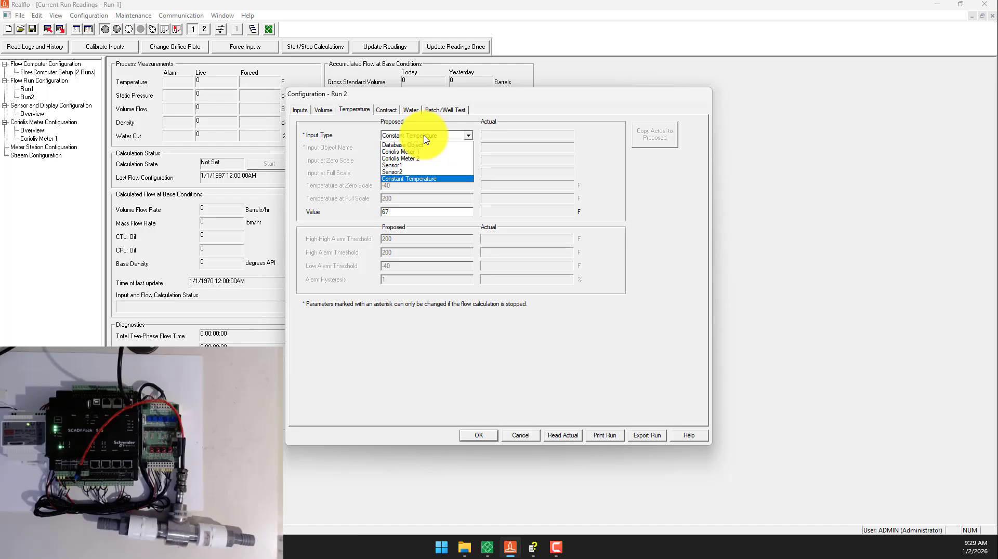
left_click(424, 137)
- Check the contract unit choices for Run 2 and read the Metric4 unit definitions in the Realflo documentation
left_click(388, 111)
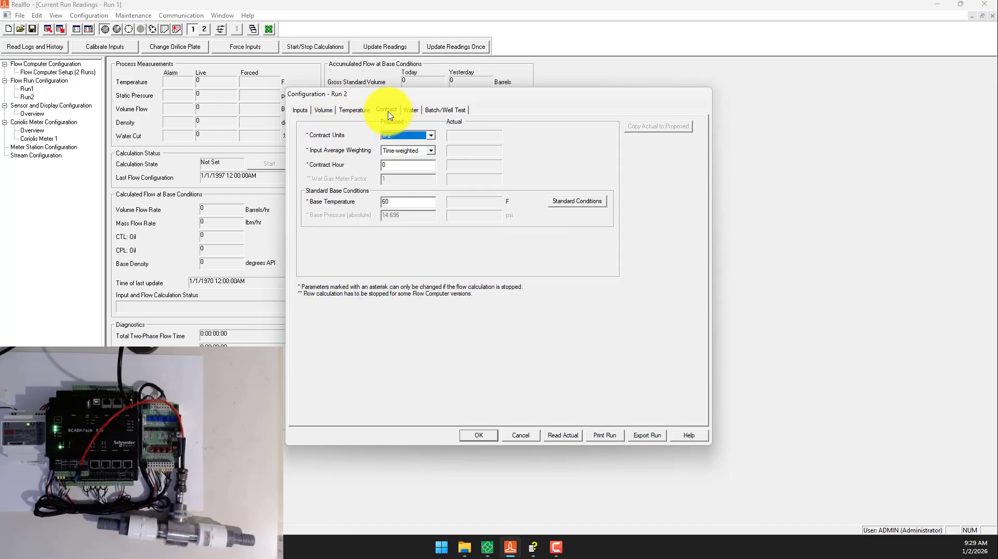
left_click(403, 136)
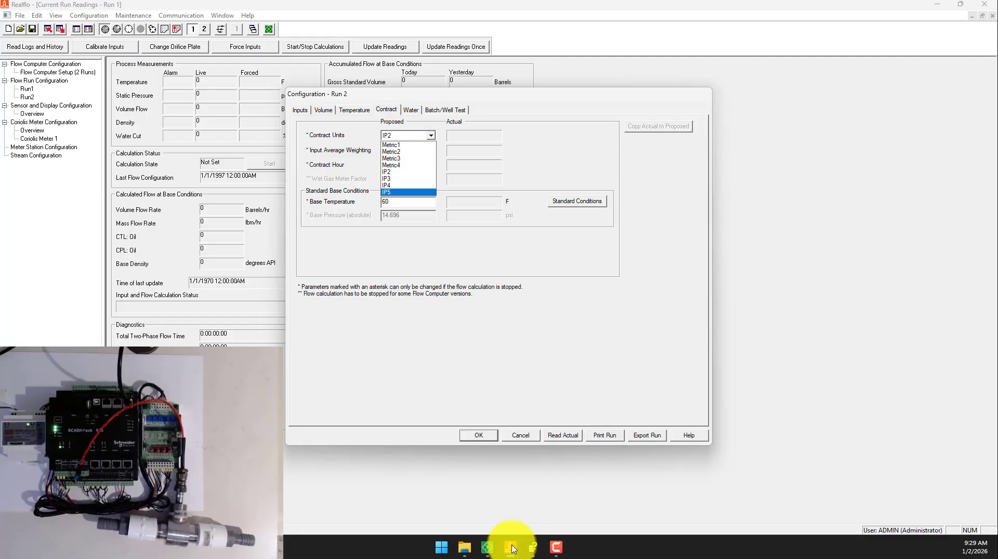
left_click(534, 548)
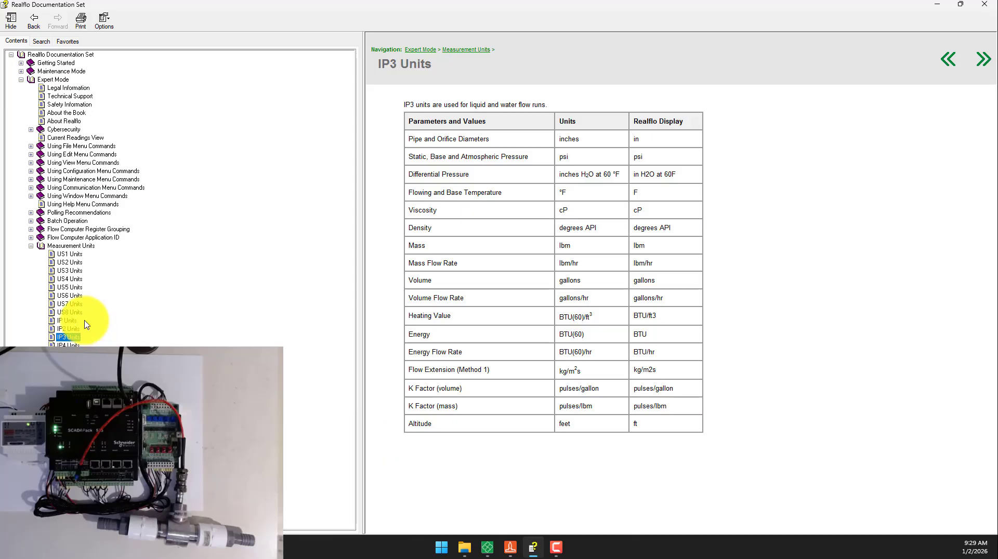
left_click(78, 362)
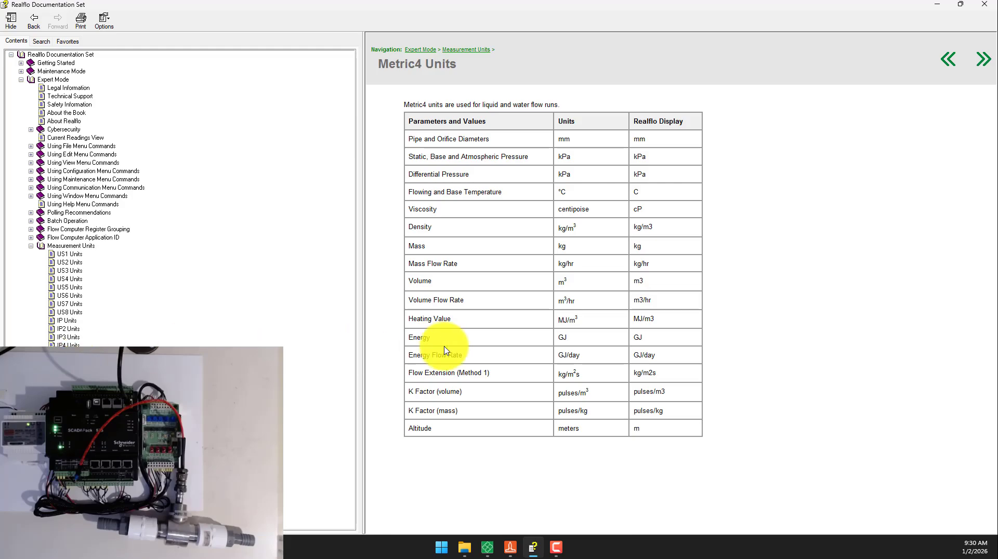
left_click(934, 8)
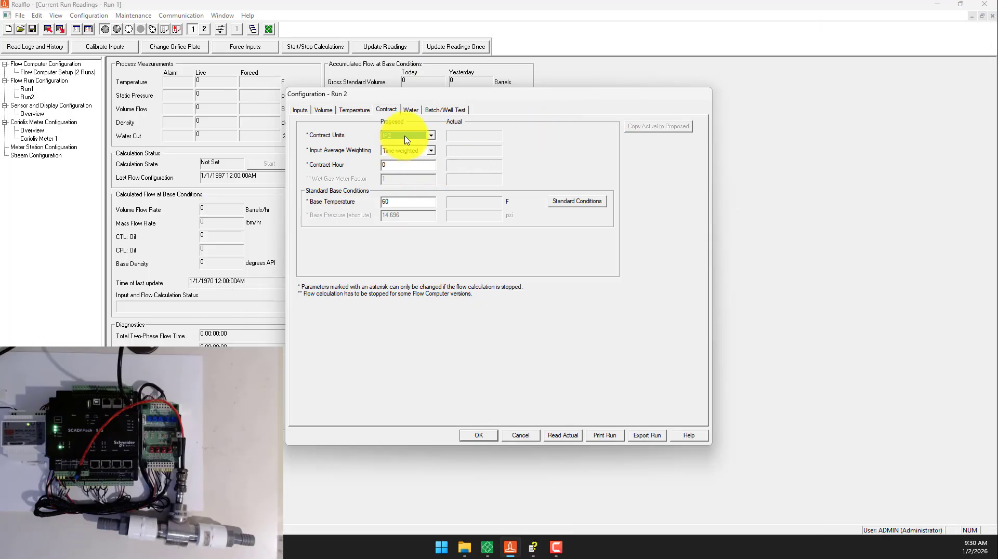
- Set Run 2's contract units to Metric4 and contract hour to 8, with the base conditions reset to standard conditions
left_click(403, 136)
left_click(400, 164)
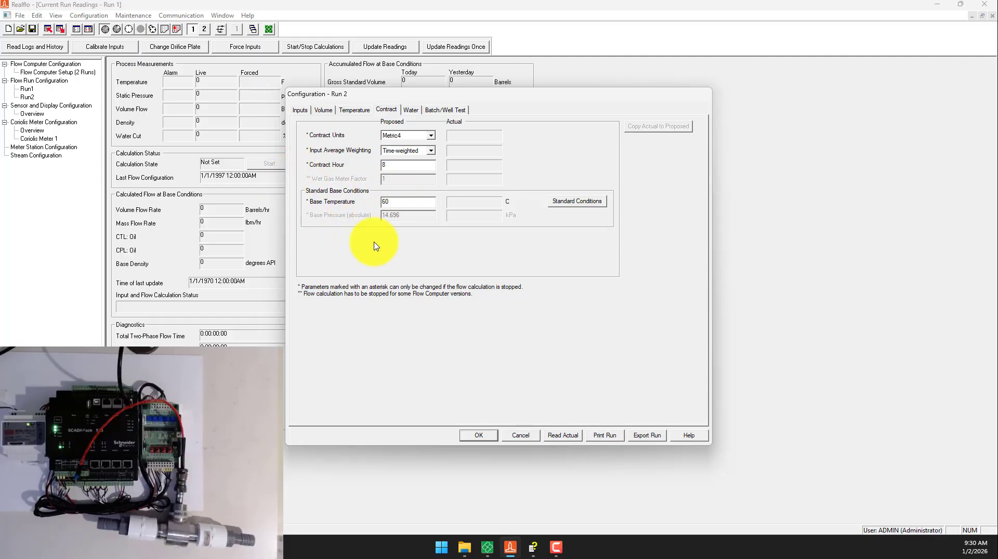
left_click(575, 202)
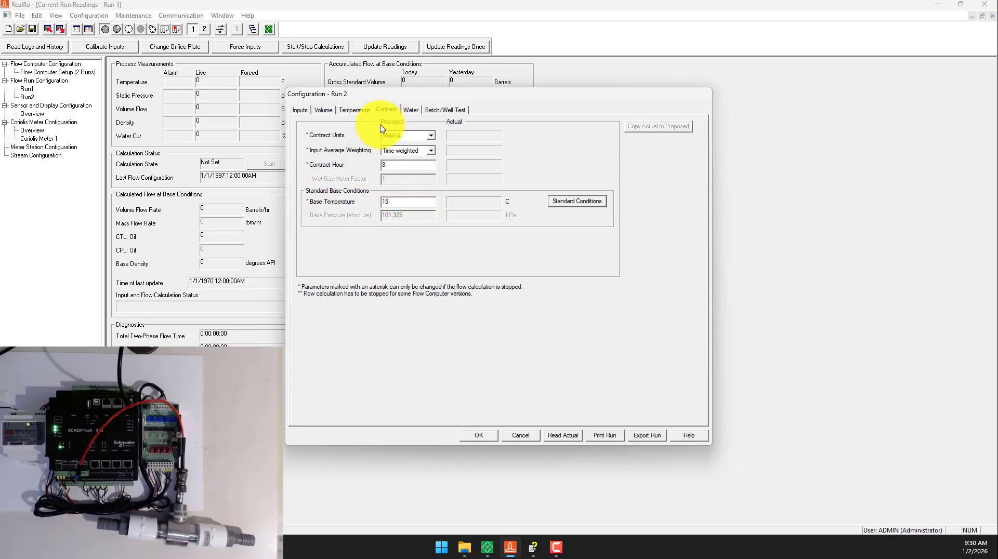
- Set the K Factor in Run 2's water settings to 20373 pulses/gallon
left_click(410, 110)
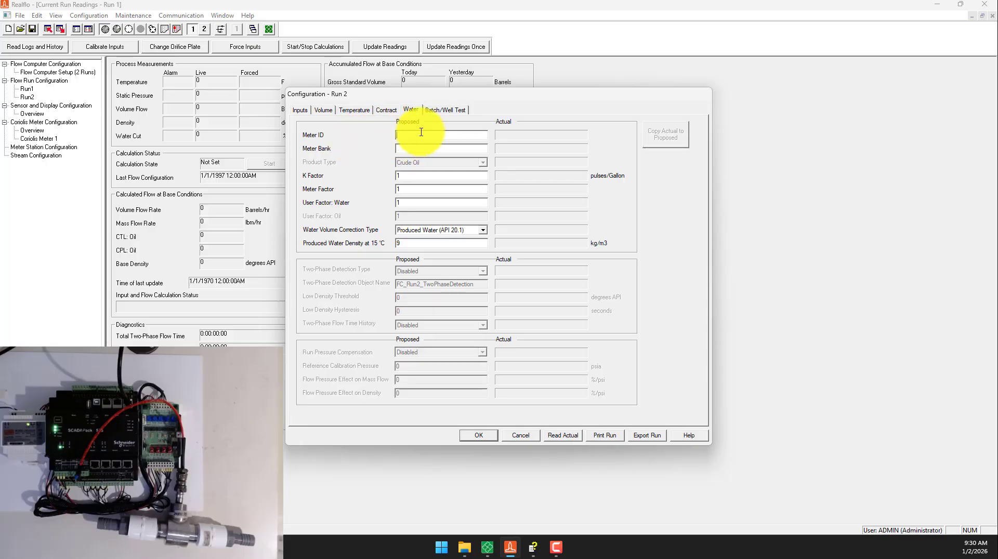
double_click(416, 176)
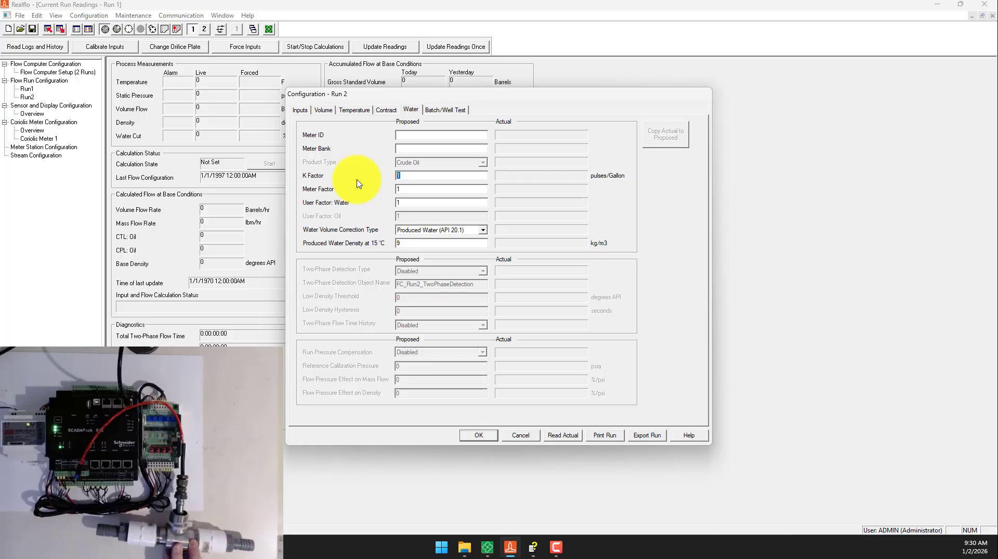
type("2")
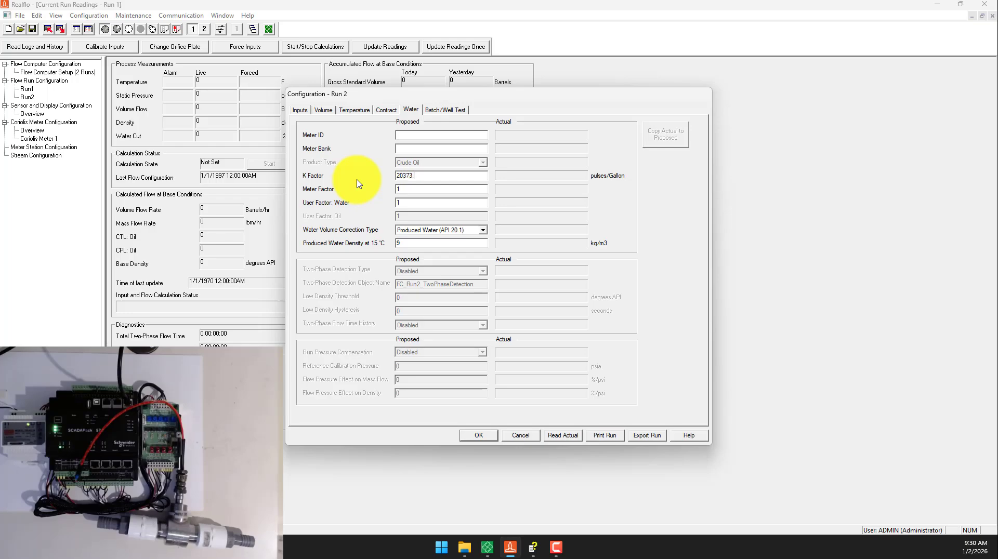
type("0373.")
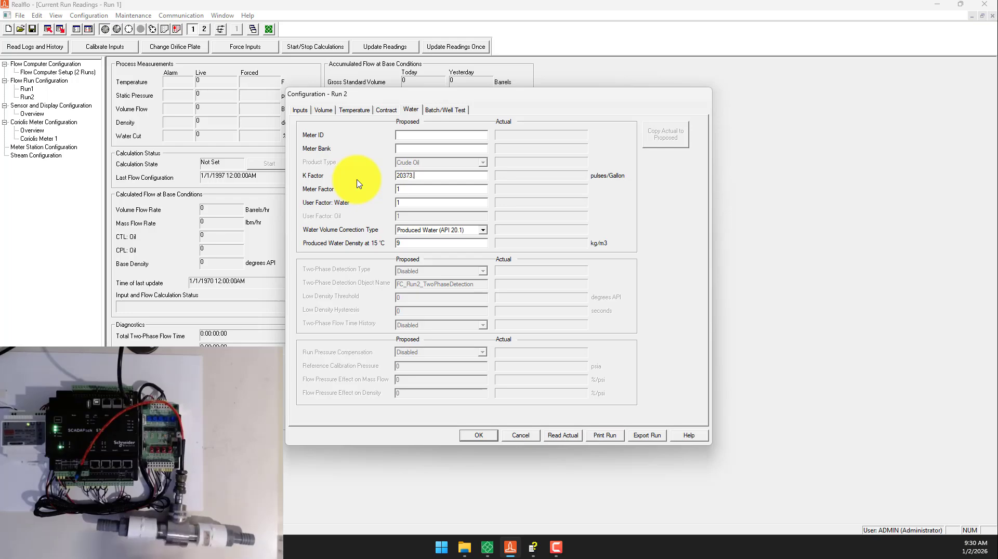
type("70")
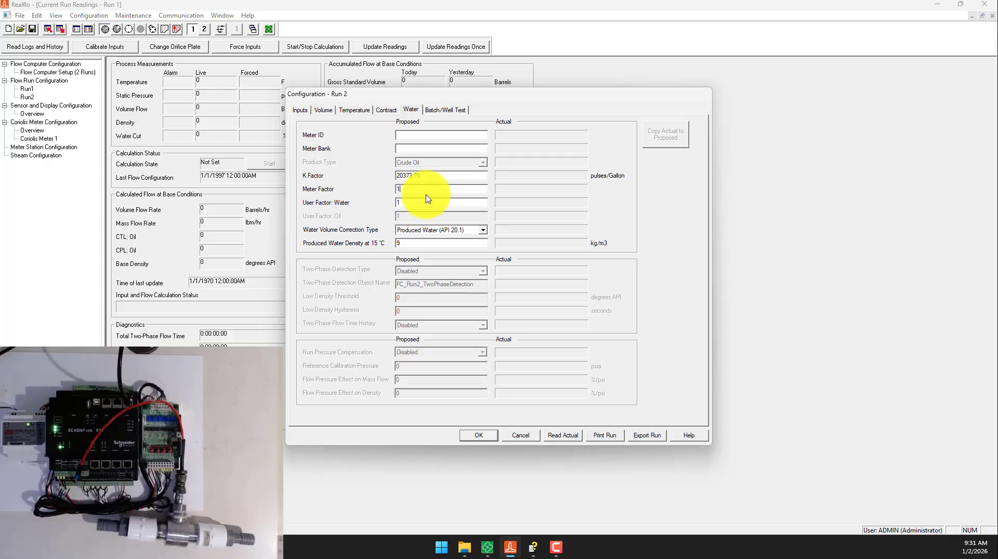
- Set Run 2's K Factor to 20373.70 and its water volume correction type to Water (API 11.4.1), and save the run configuration
left_click(434, 232)
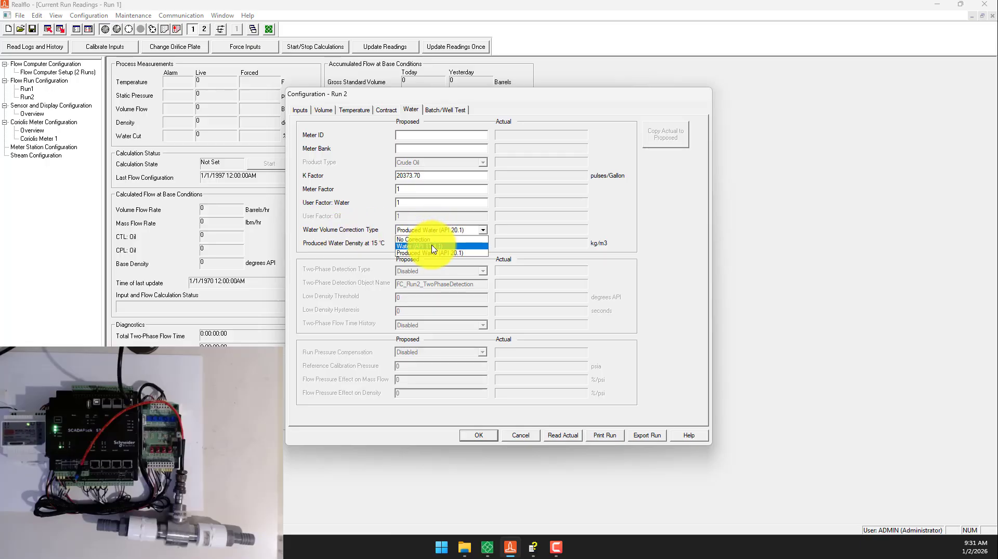
left_click(467, 247)
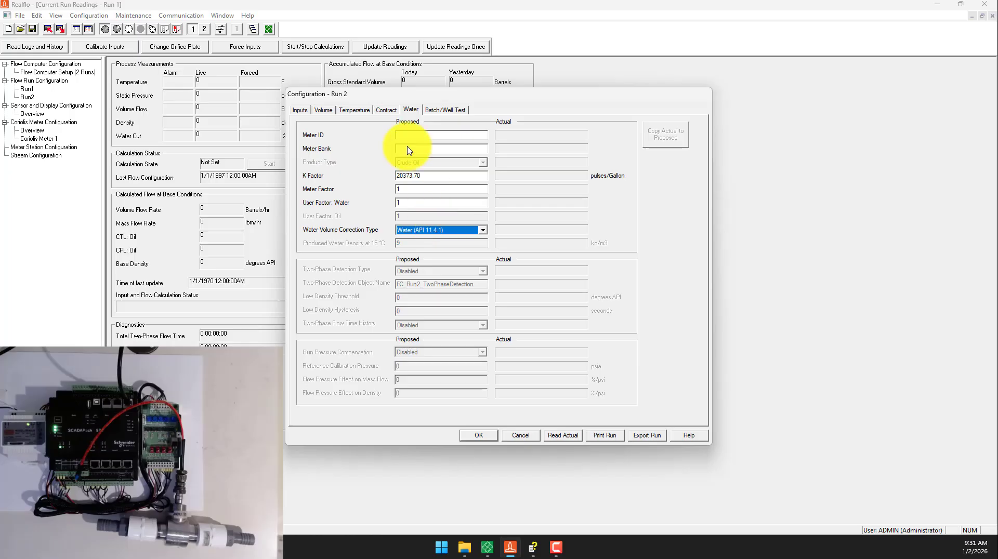
left_click(443, 110)
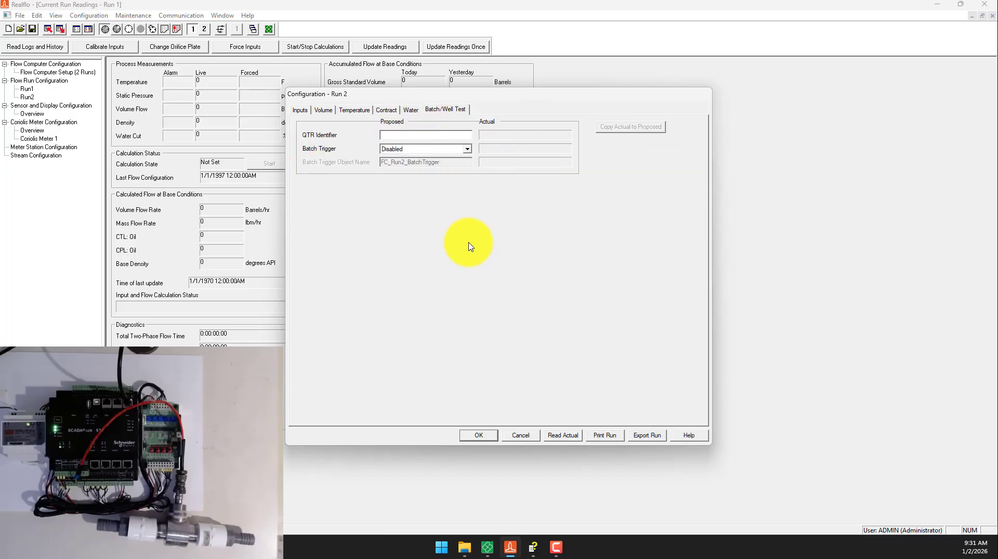
left_click(476, 436)
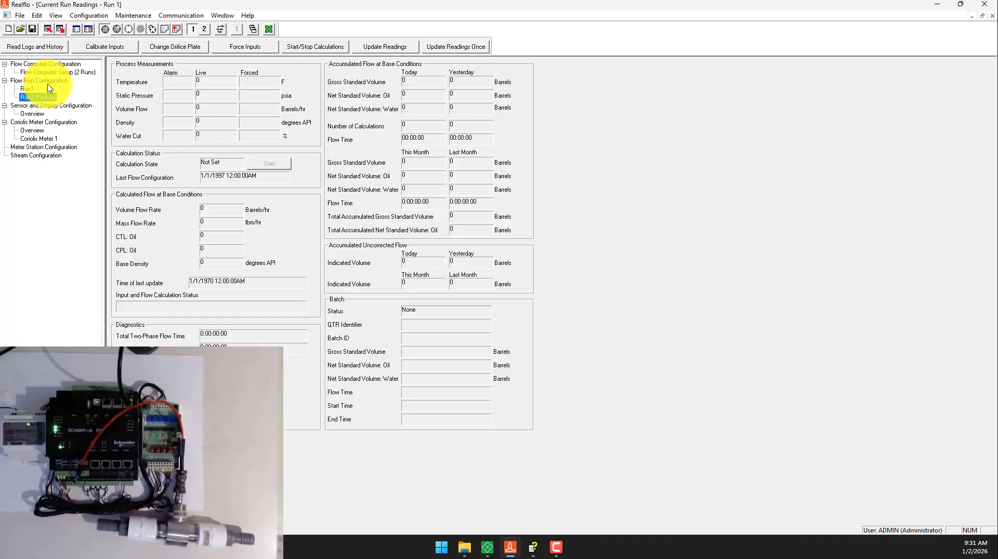
- Open Run 1's configuration and set its Run ID to Sim and flow run type to Water
double_click(27, 89)
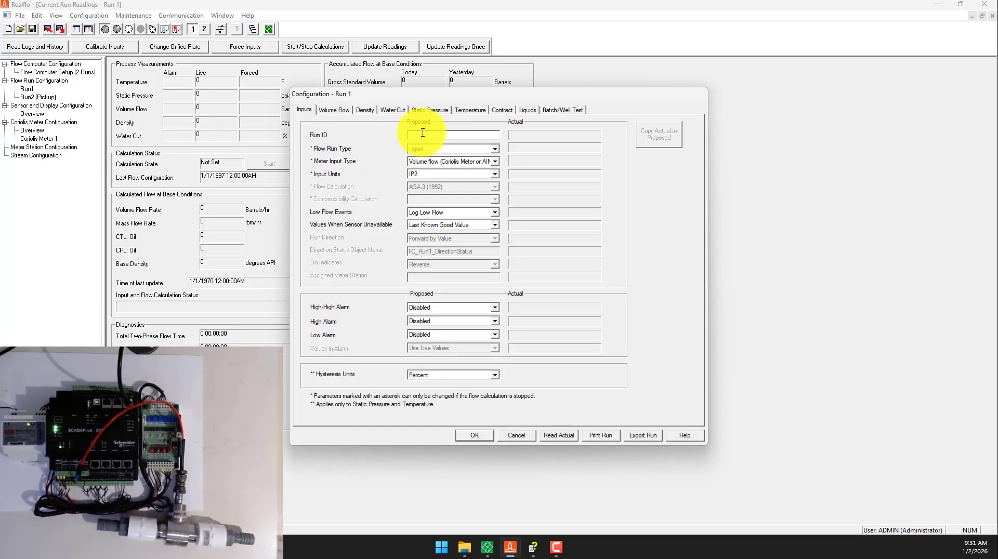
left_click(423, 133)
type("Sim")
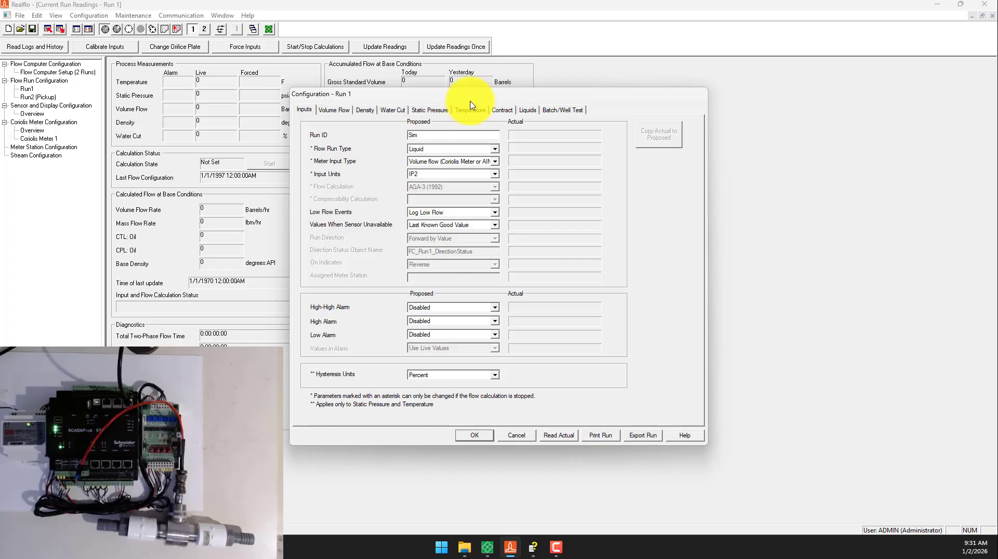
left_click(431, 151)
left_click(428, 174)
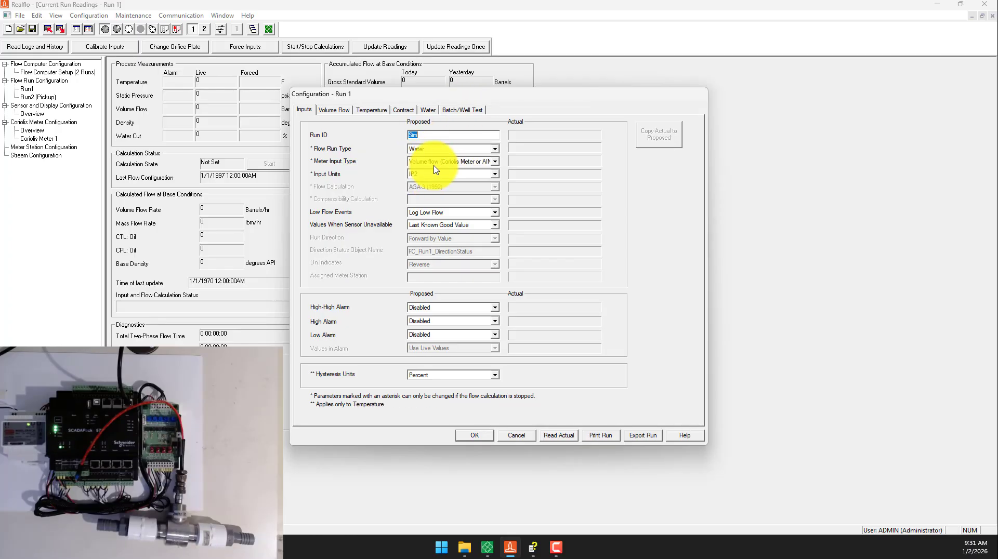
- Set Run 1's meter input type to Volume (Pulse) and its input units to IP3
left_click(439, 162)
left_click(439, 192)
left_click(425, 174)
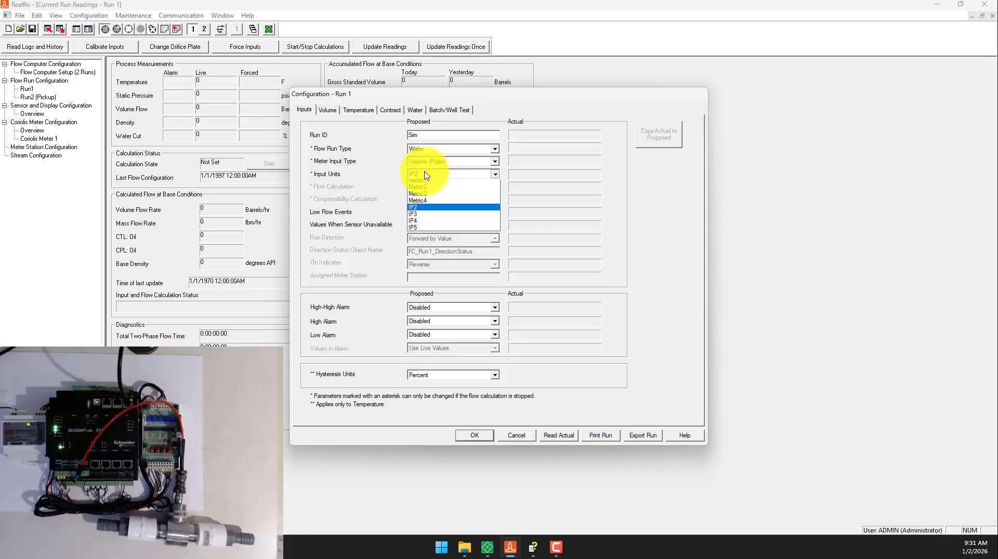
left_click(427, 217)
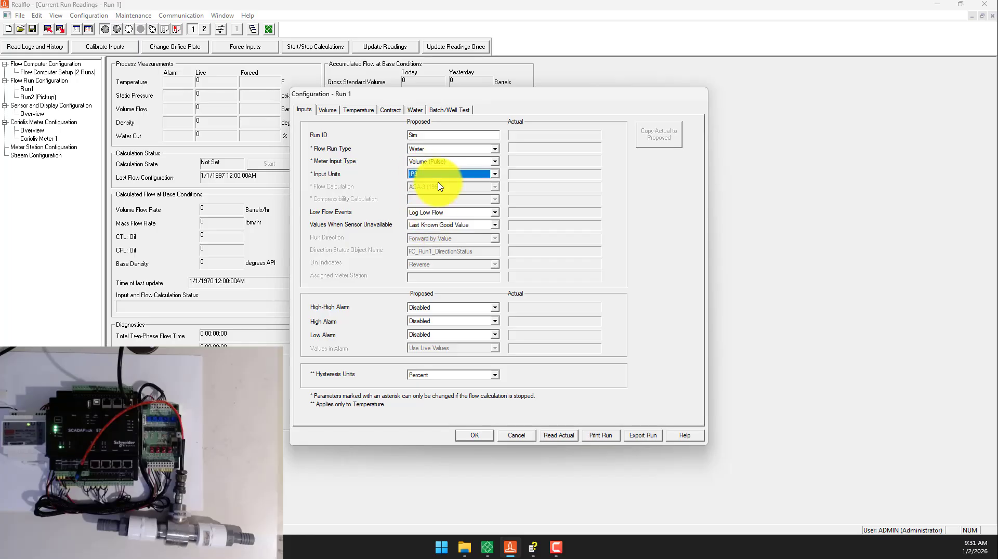
- Copy the Din1 counter object's name from RemoteConnect and enter it, PIO_SP575_Cin1, as Run 1's volume input object name in Realflo
left_click(326, 110)
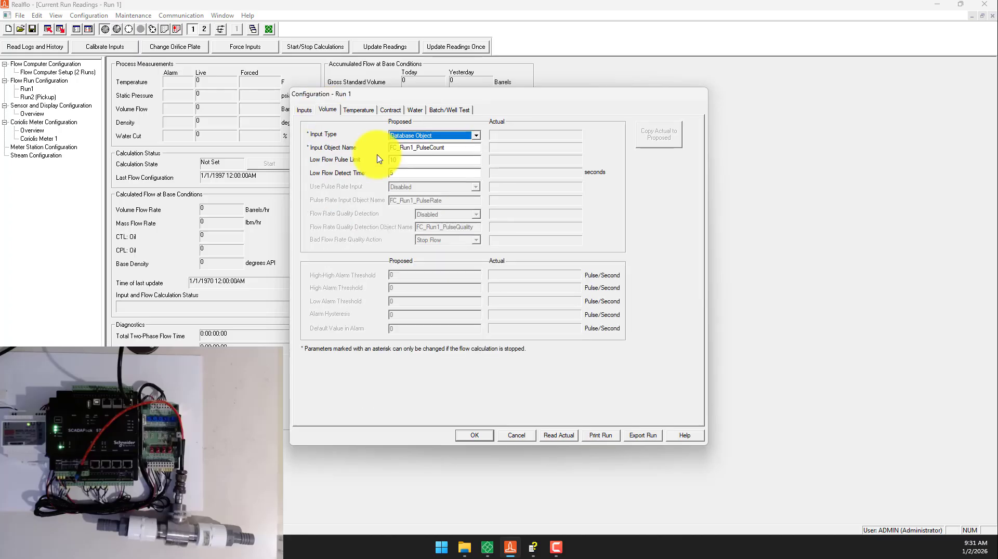
left_click(446, 148)
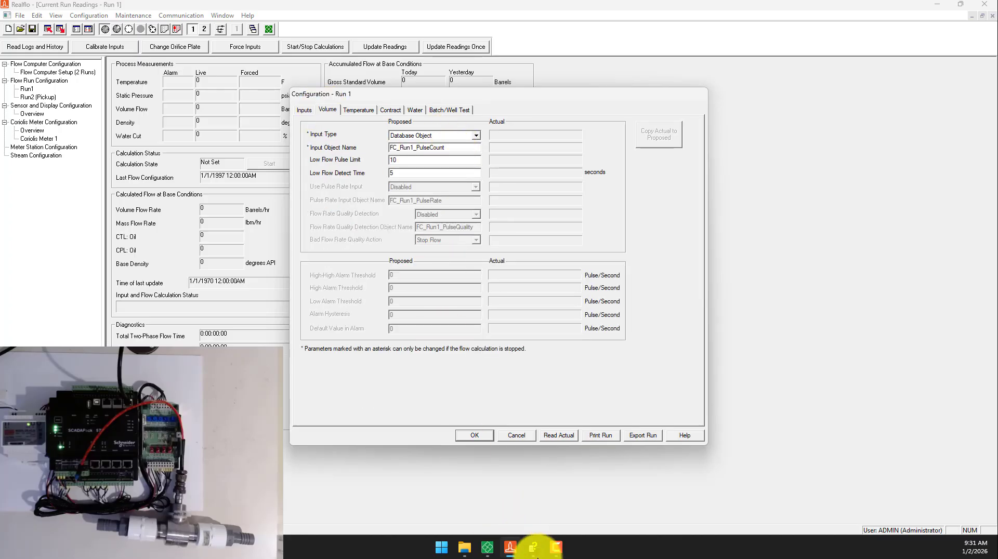
left_click(494, 550)
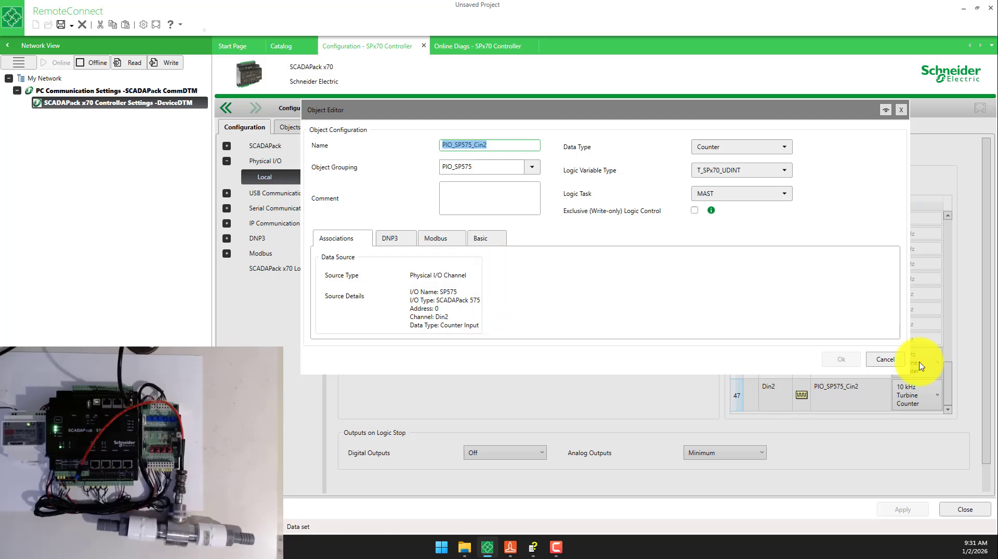
left_click(891, 366)
double_click(853, 362)
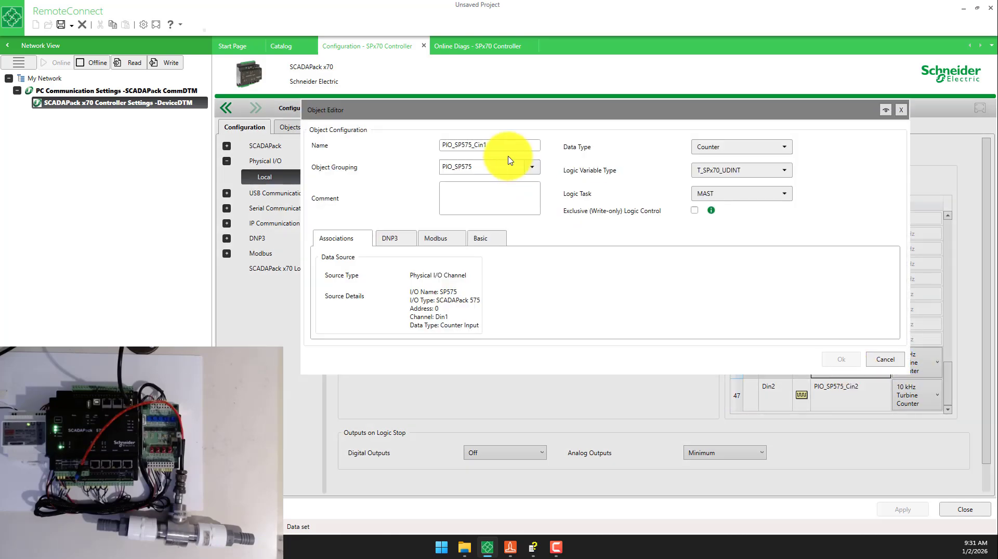
left_click_drag(496, 146, 378, 141)
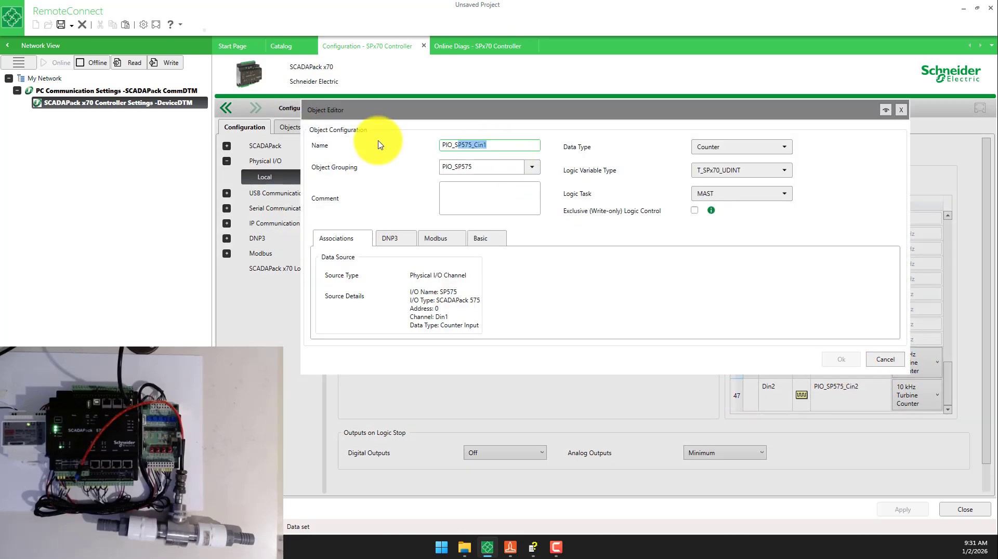
left_click(511, 548)
left_click_drag(461, 148, 392, 149)
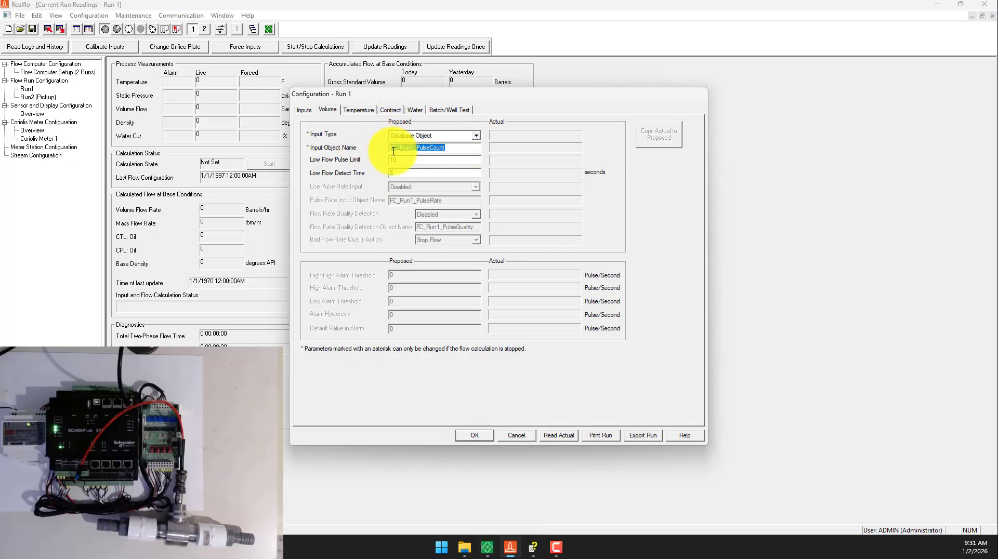
type("PIO_SP575_Cin1")
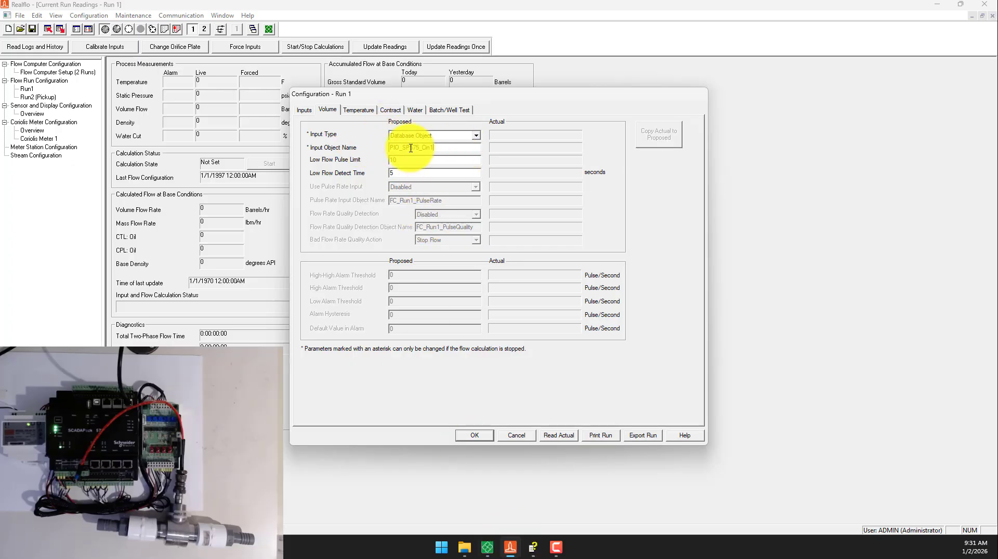
- Set Run 1's temperature input type to Constant Temperature with a value of 67 °F
left_click(359, 109)
left_click(422, 137)
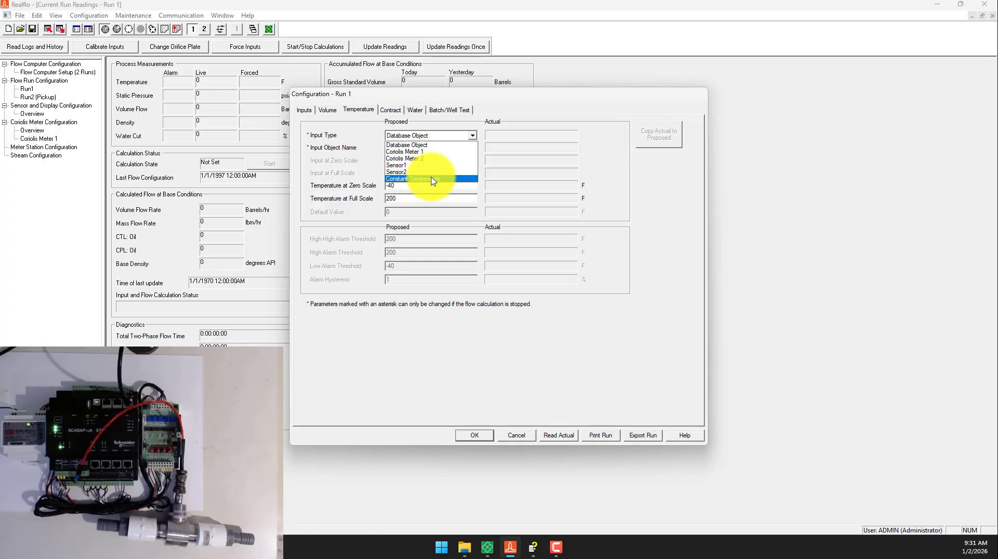
left_click(432, 179)
key("Tab")
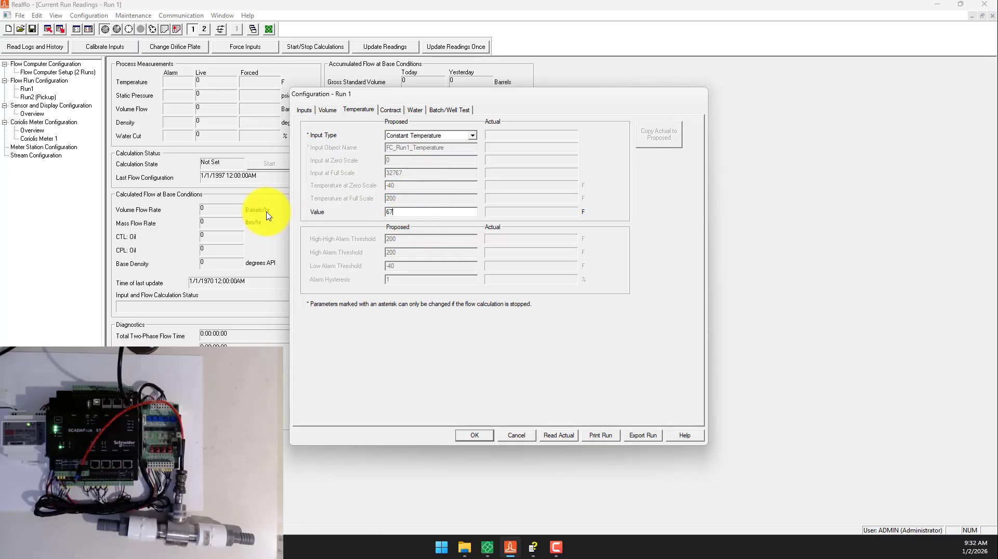
- Set Run 1's contract units to Metric4 and contract hour to 8, and reset the base conditions to standard conditions
left_click(396, 110)
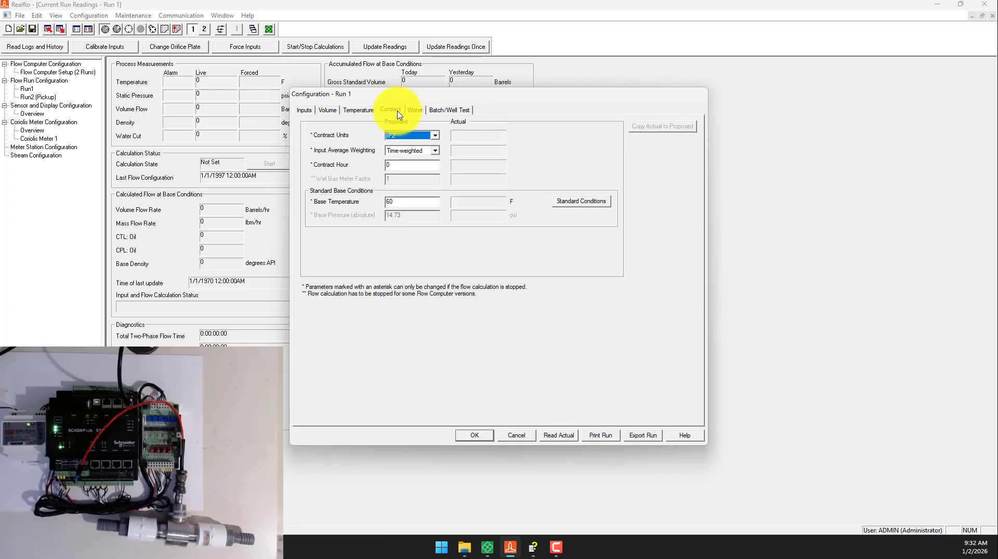
left_click(399, 139)
left_click(411, 164)
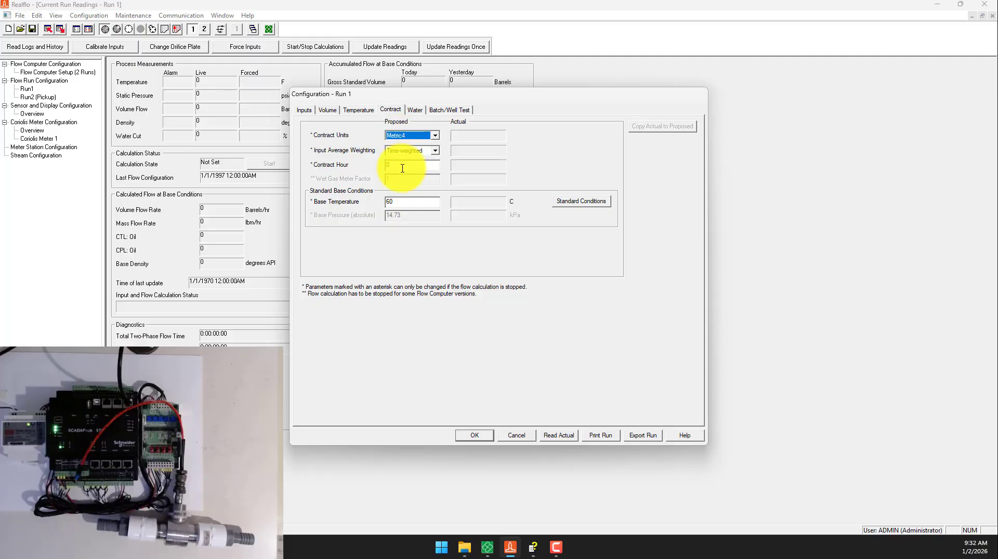
left_click_drag(402, 168, 305, 170)
type("8")
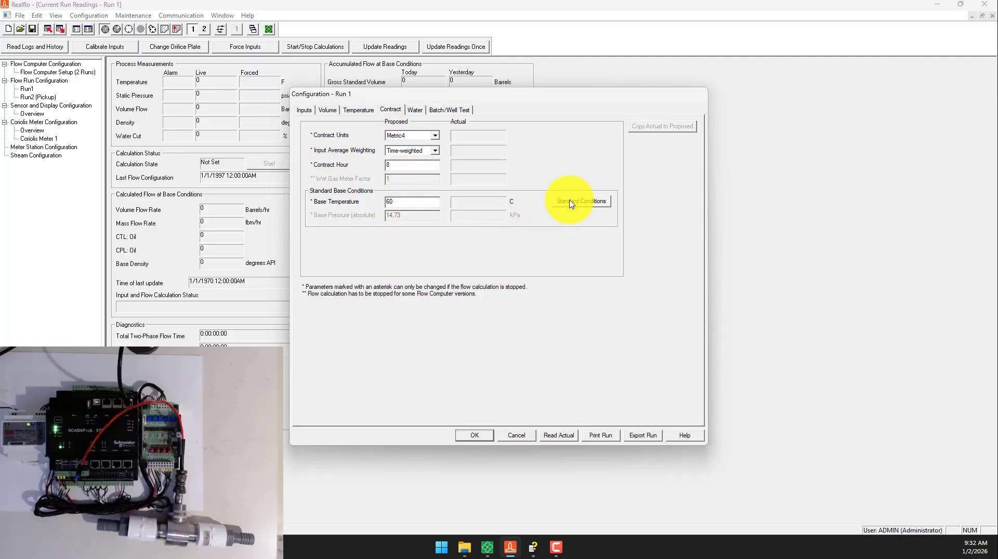
left_click(575, 202)
- Set Run 1's K Factor to 20373.70 and its water volume correction type to Water (API 11.4.1), and save the run configuration
left_click(416, 109)
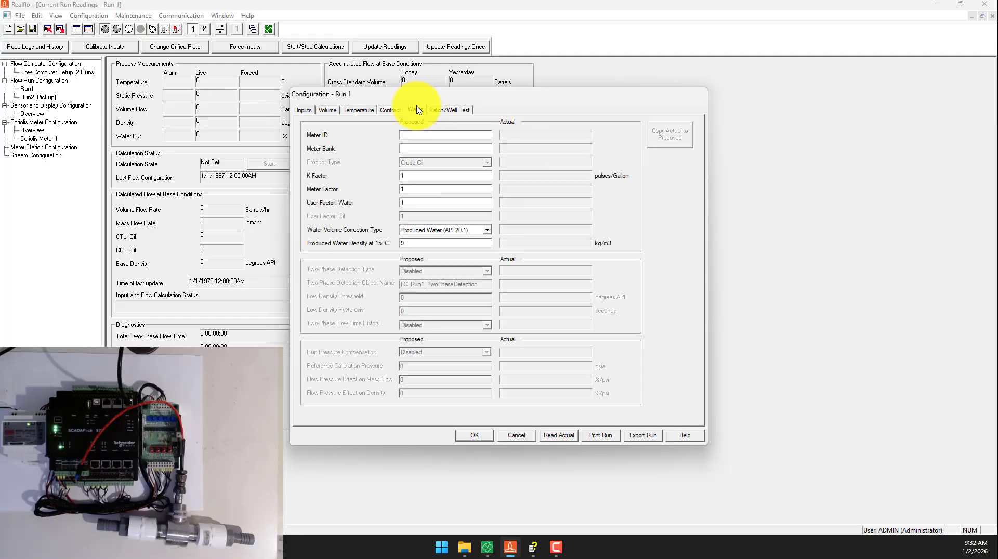
left_click_drag(418, 175, 268, 175)
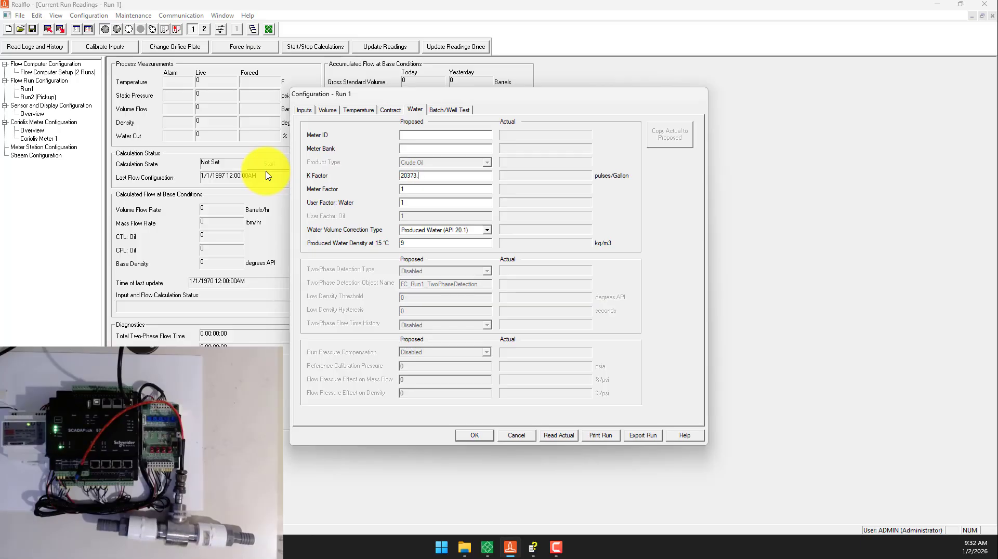
left_click(434, 229)
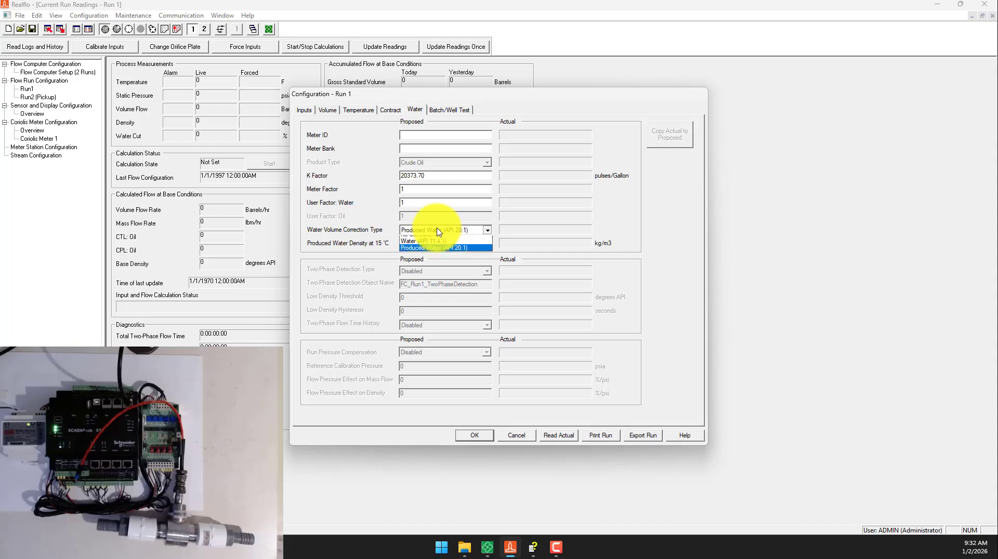
left_click(436, 248)
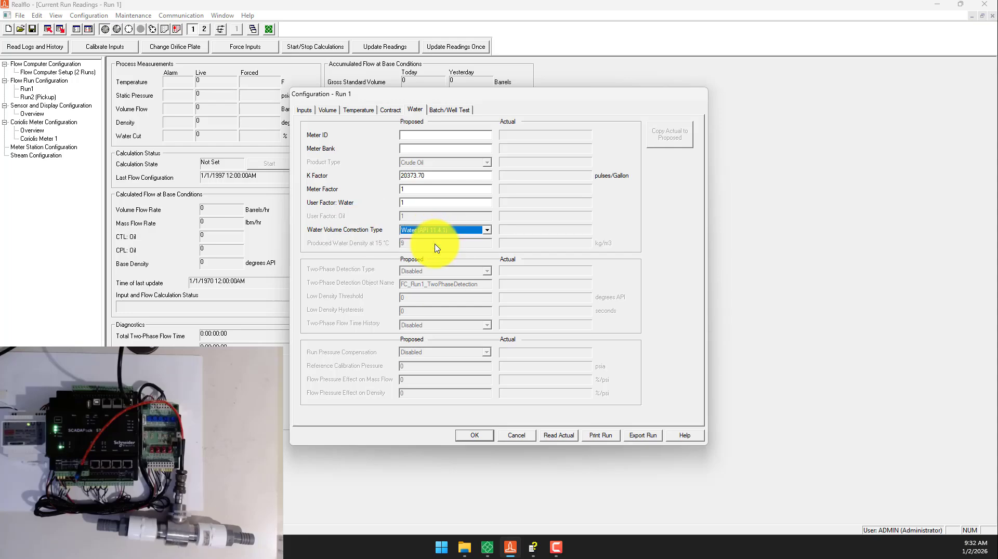
left_click(450, 110)
left_click(474, 436)
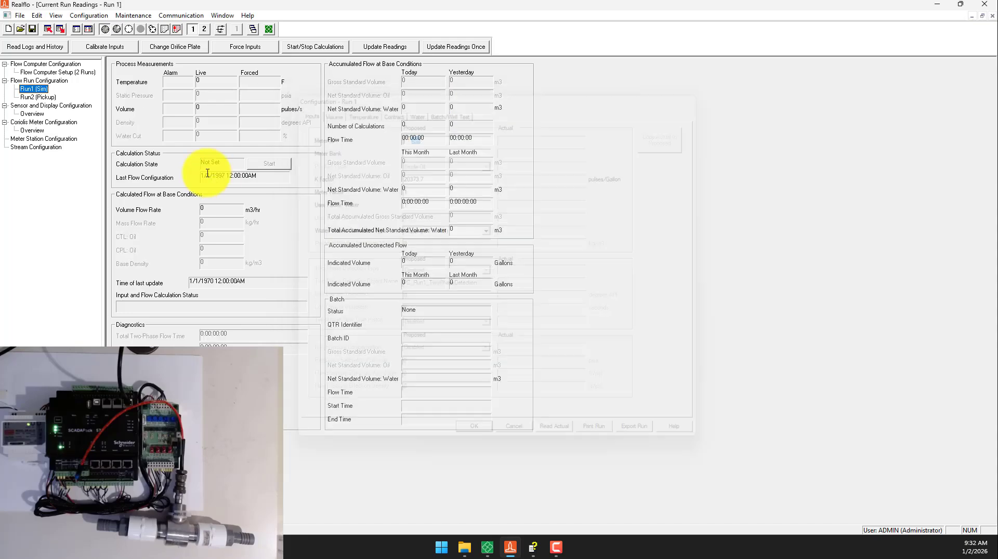
- Try to write the configuration to the flow computer with the existing communication settings
left_click(60, 30)
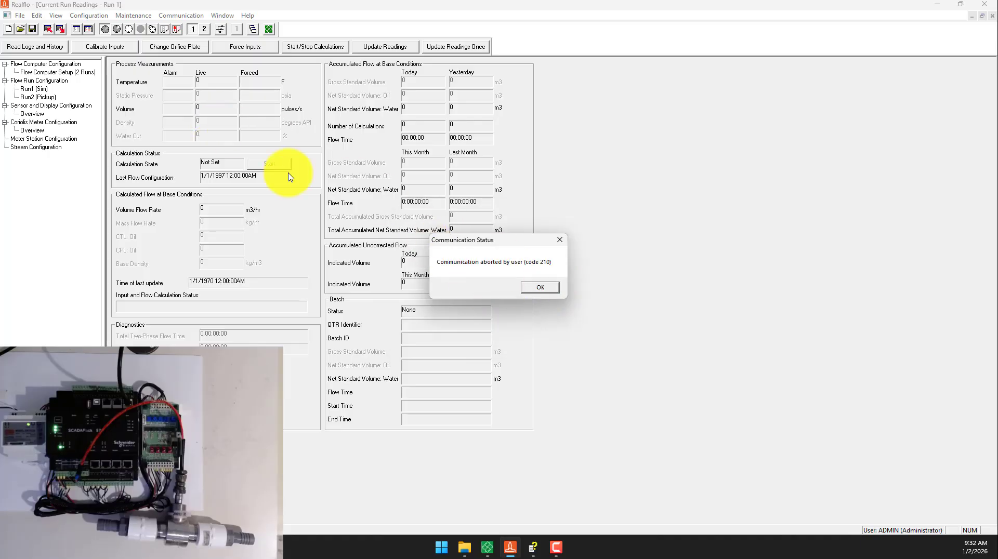
left_click(540, 287)
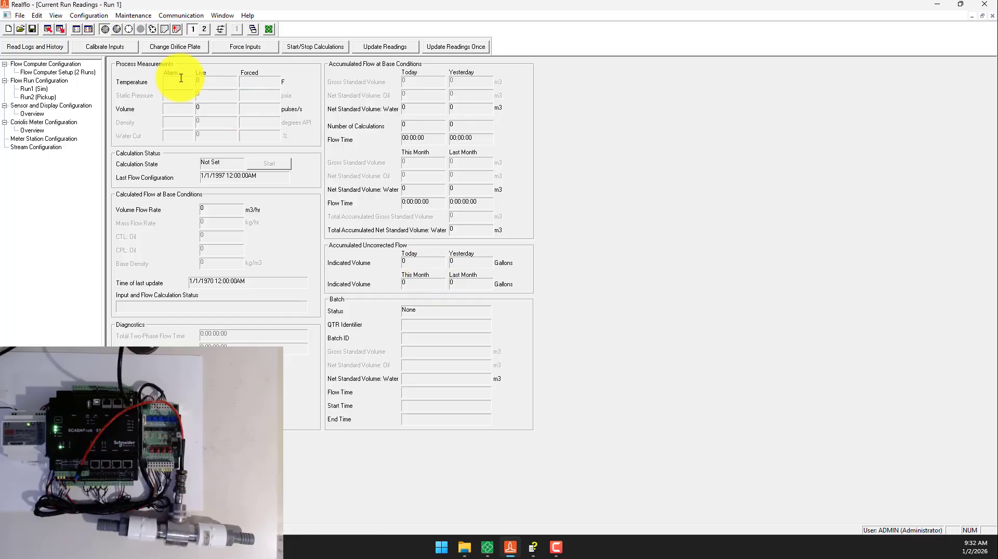
- Change the PC communication protocol to Modbus/TCP and enter the controller's IP address in its host network details
left_click(89, 15)
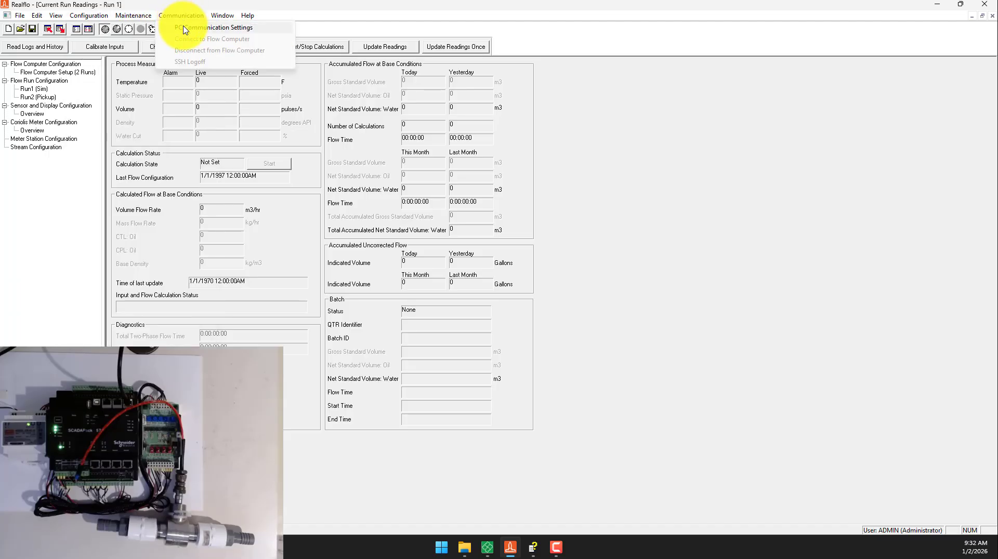
left_click(187, 27)
left_click(483, 231)
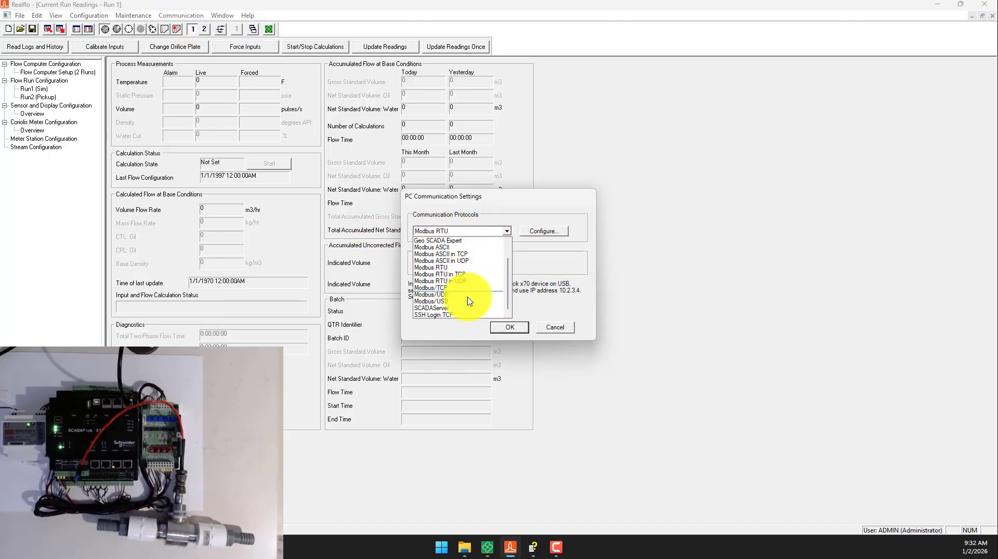
left_click(454, 290)
left_click(544, 232)
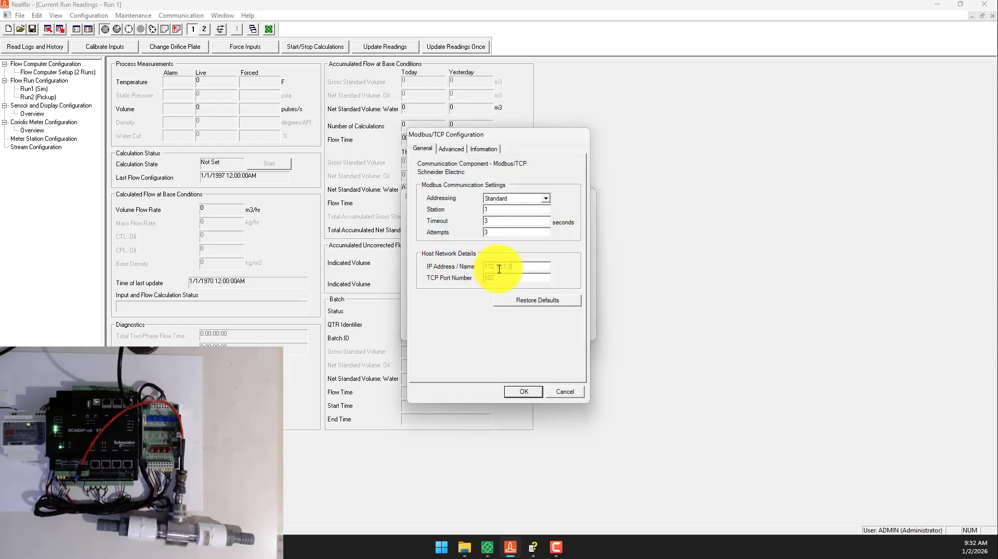
left_click(522, 391)
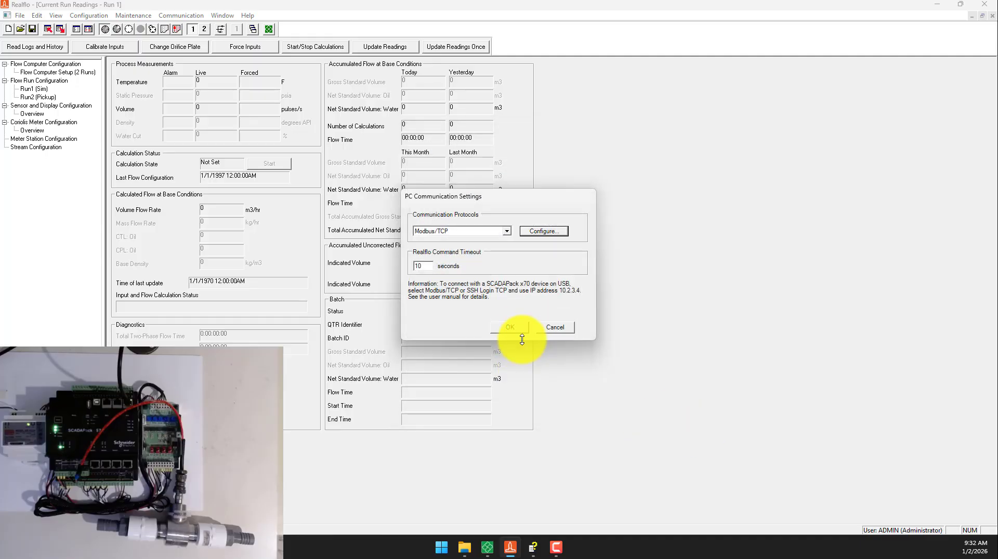
left_click(513, 328)
- Write all configuration to the flow computer, agreeing to start Run 1's calculations and overwrite the Flow Computer ID
left_click(61, 29)
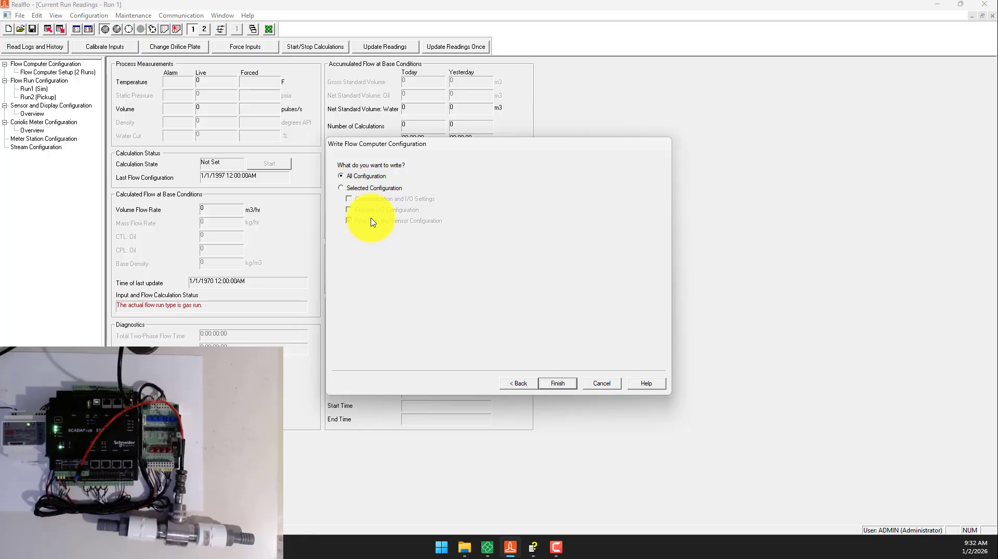
left_click(561, 384)
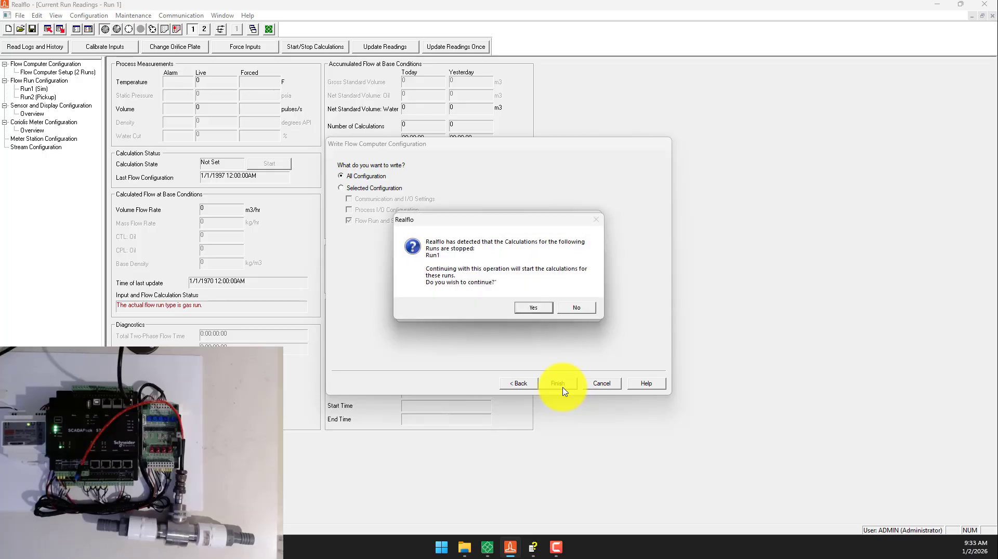
left_click(530, 309)
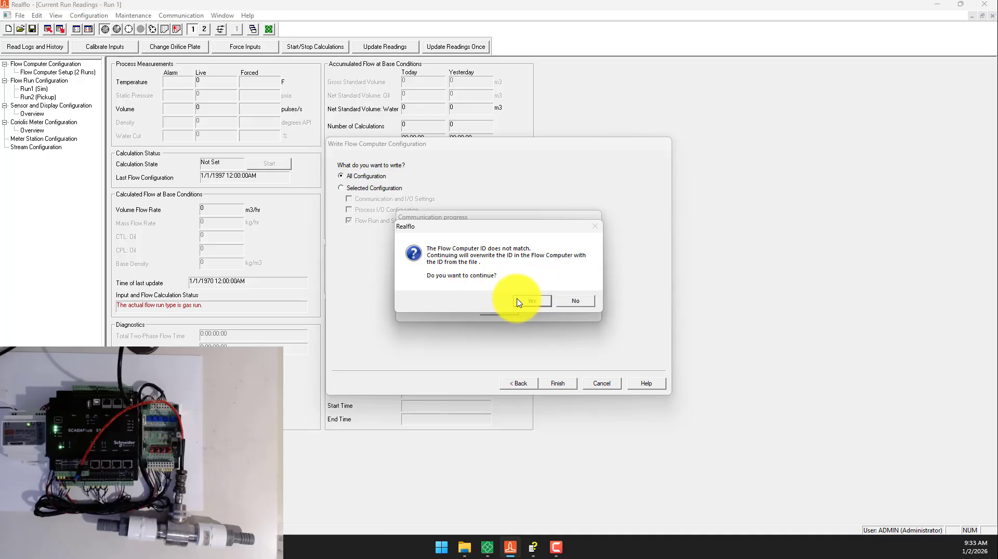
left_click(531, 302)
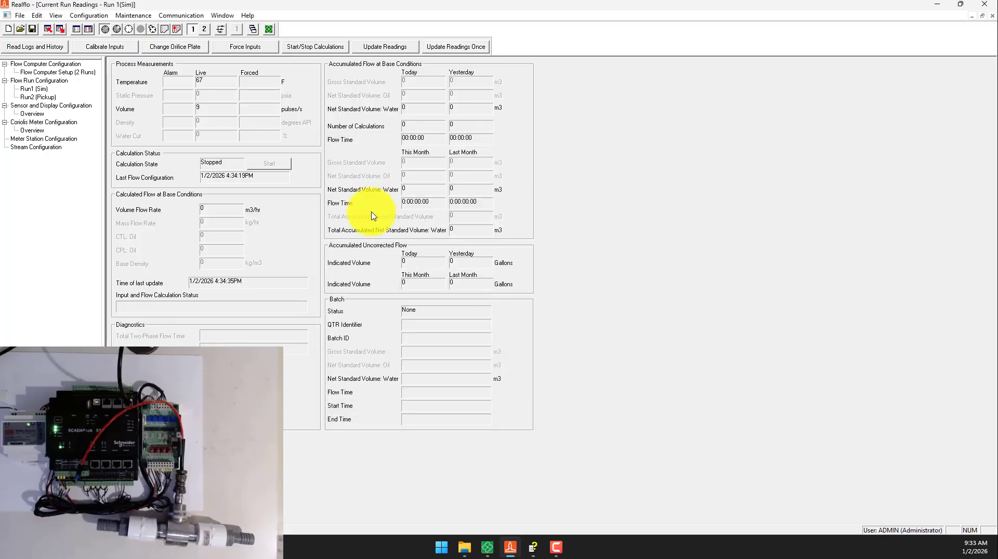
- Display the current readings of Run 2 (Pickup) with continuous updating
left_click(205, 29)
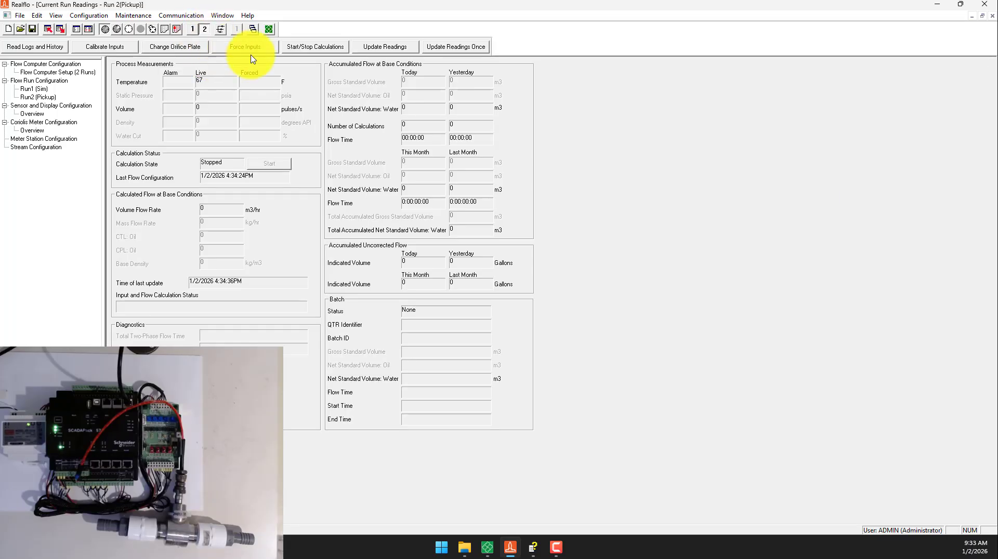
left_click(386, 46)
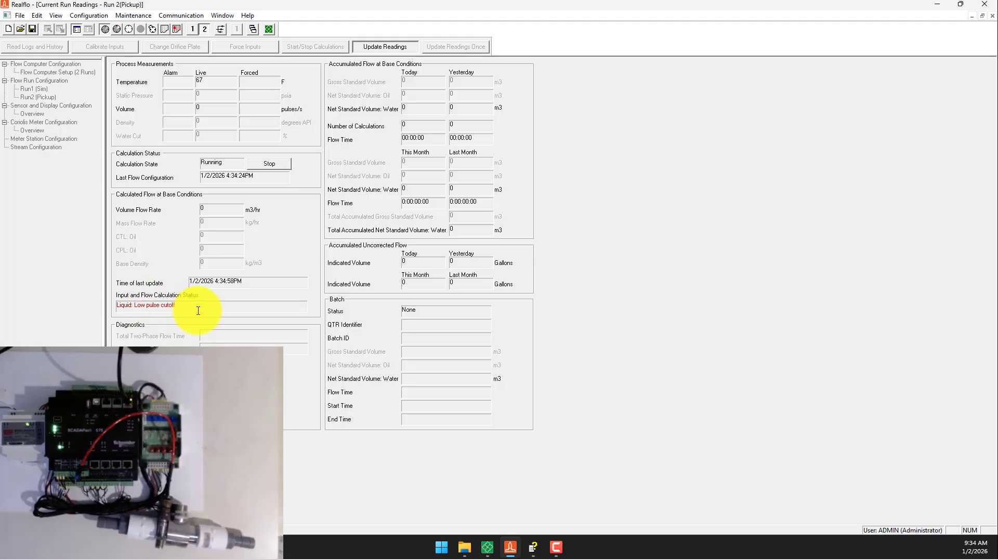
- Switch to RemoteConnect, dismiss the Object Editor without changes, and view the controller's SCADAPack I/O objects in the online diagnostics
left_click(488, 547)
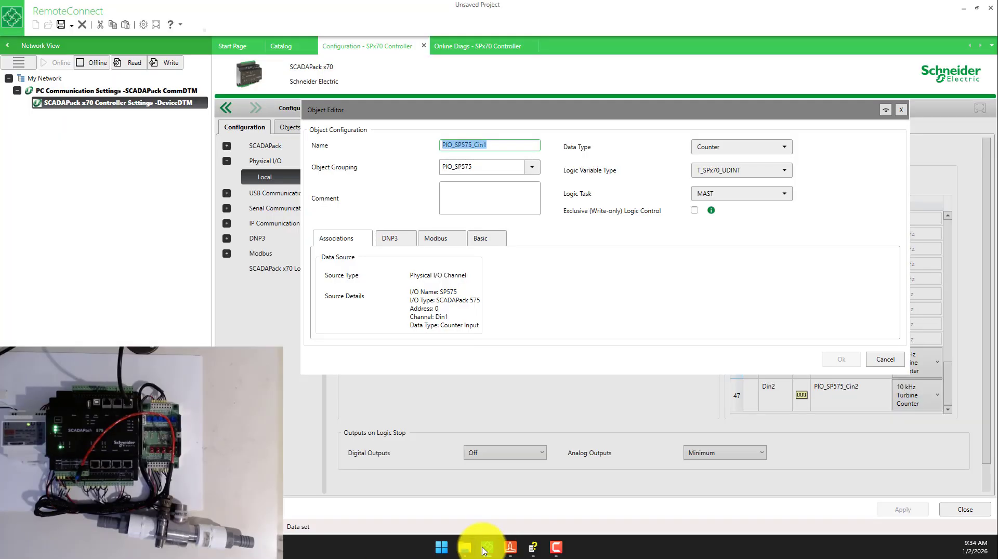
left_click(886, 359)
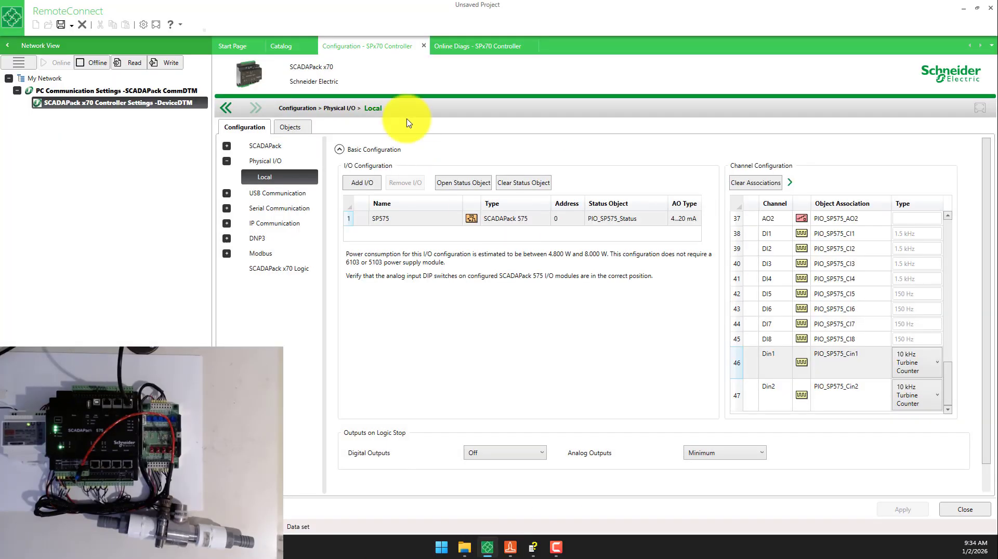
left_click(462, 47)
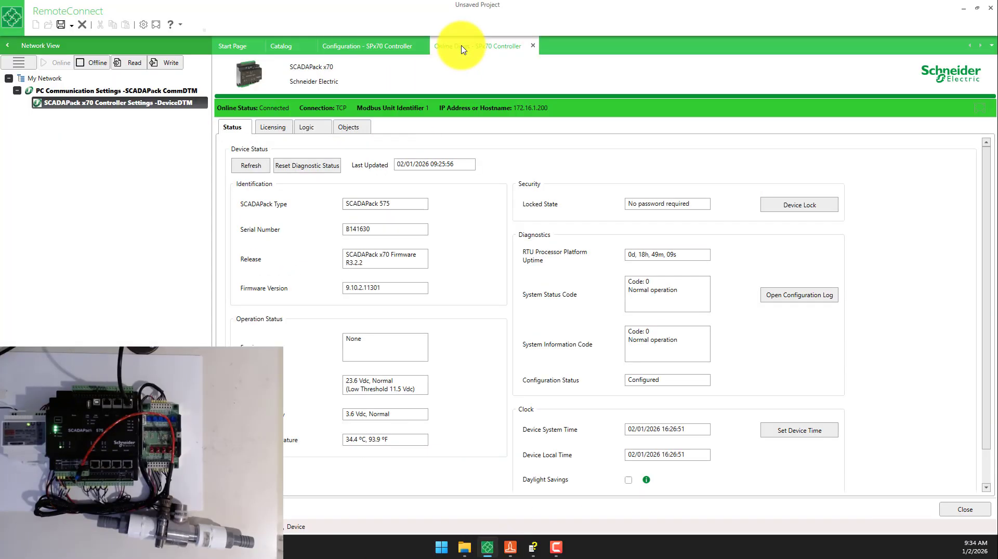
left_click(349, 128)
left_click(284, 165)
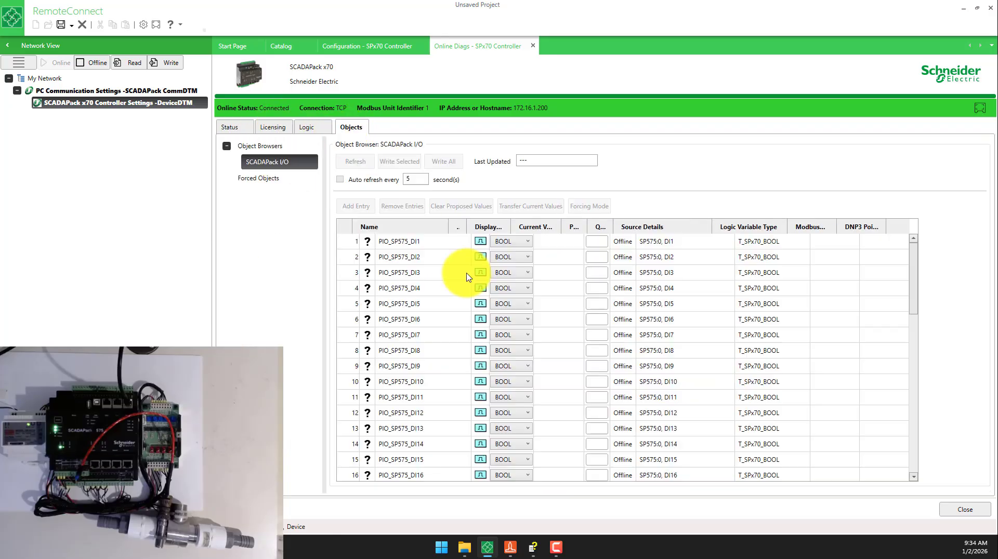
- Auto refresh the I/O object values every 5 seconds and examine the Cin1 and Cin2 counters and frequencies
scroll(446, 270, "down", 10)
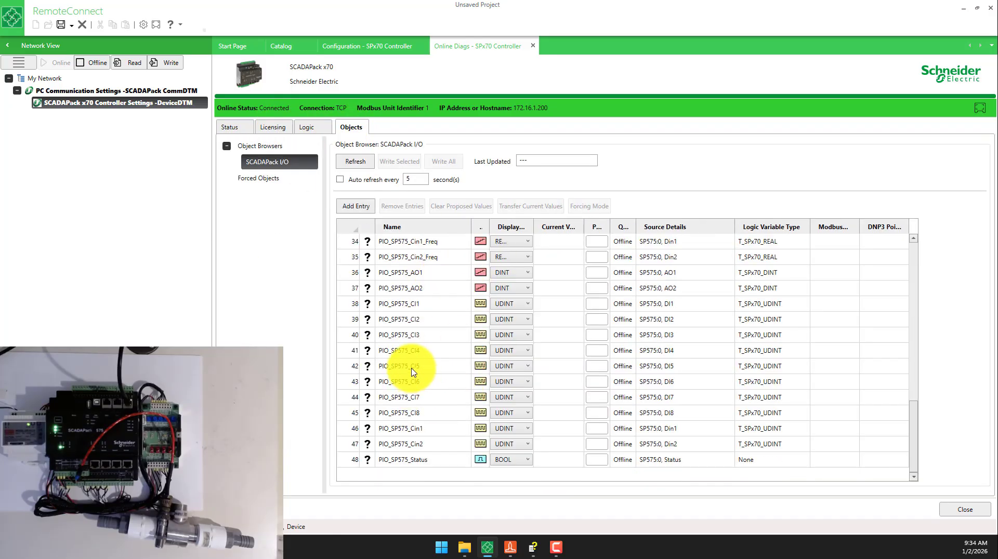
left_click(340, 179)
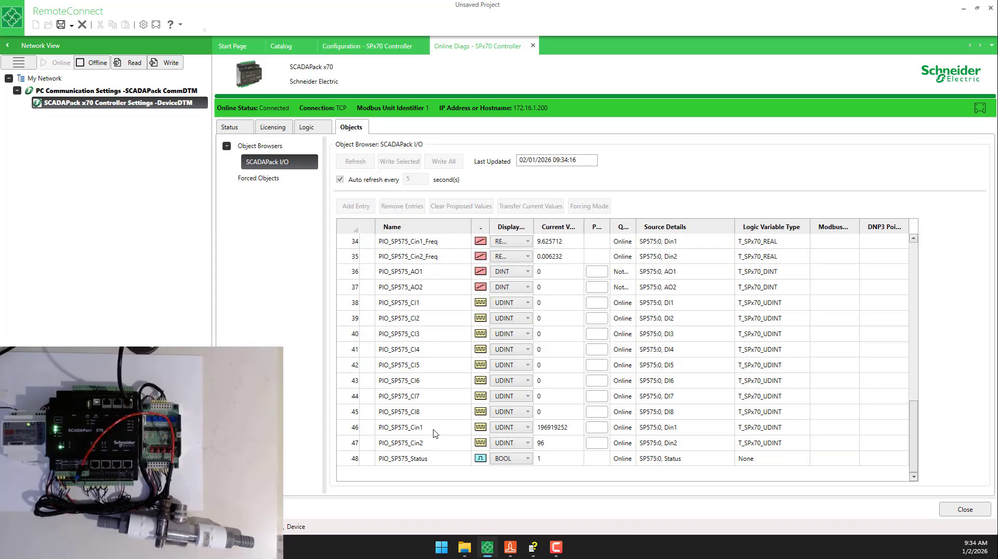
left_click(439, 429)
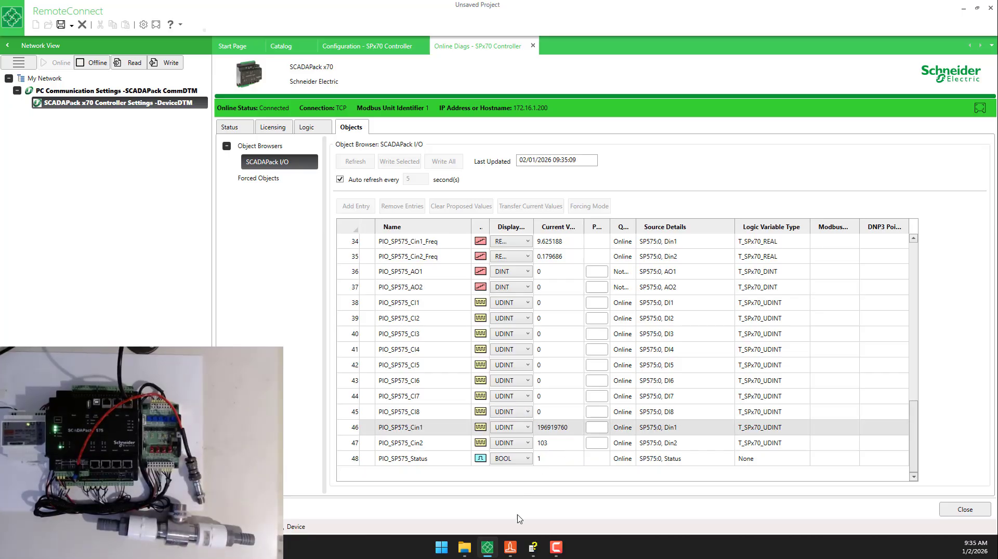
- Switch back to Realflo and display the live readings of Run 1 (Sim)
left_click(513, 555)
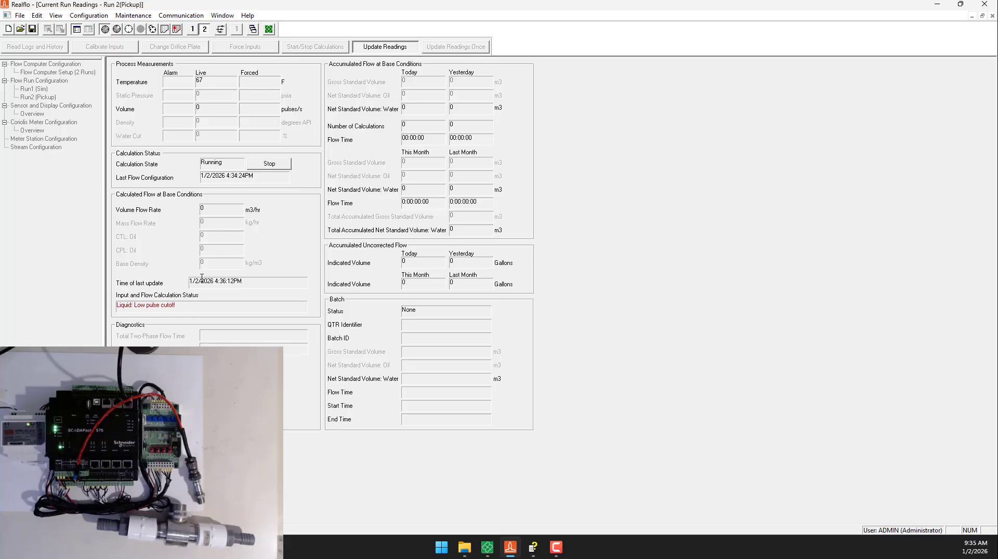
left_click(192, 29)
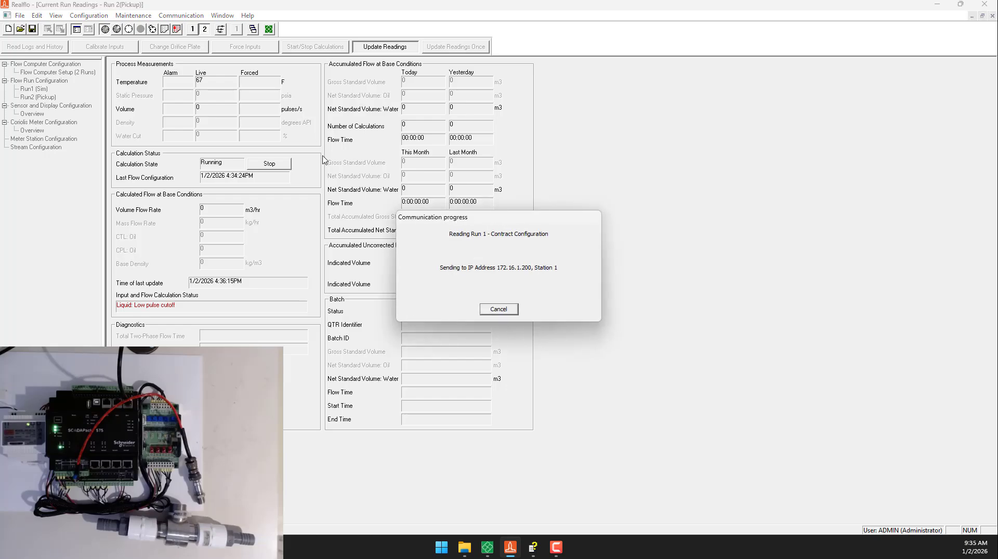